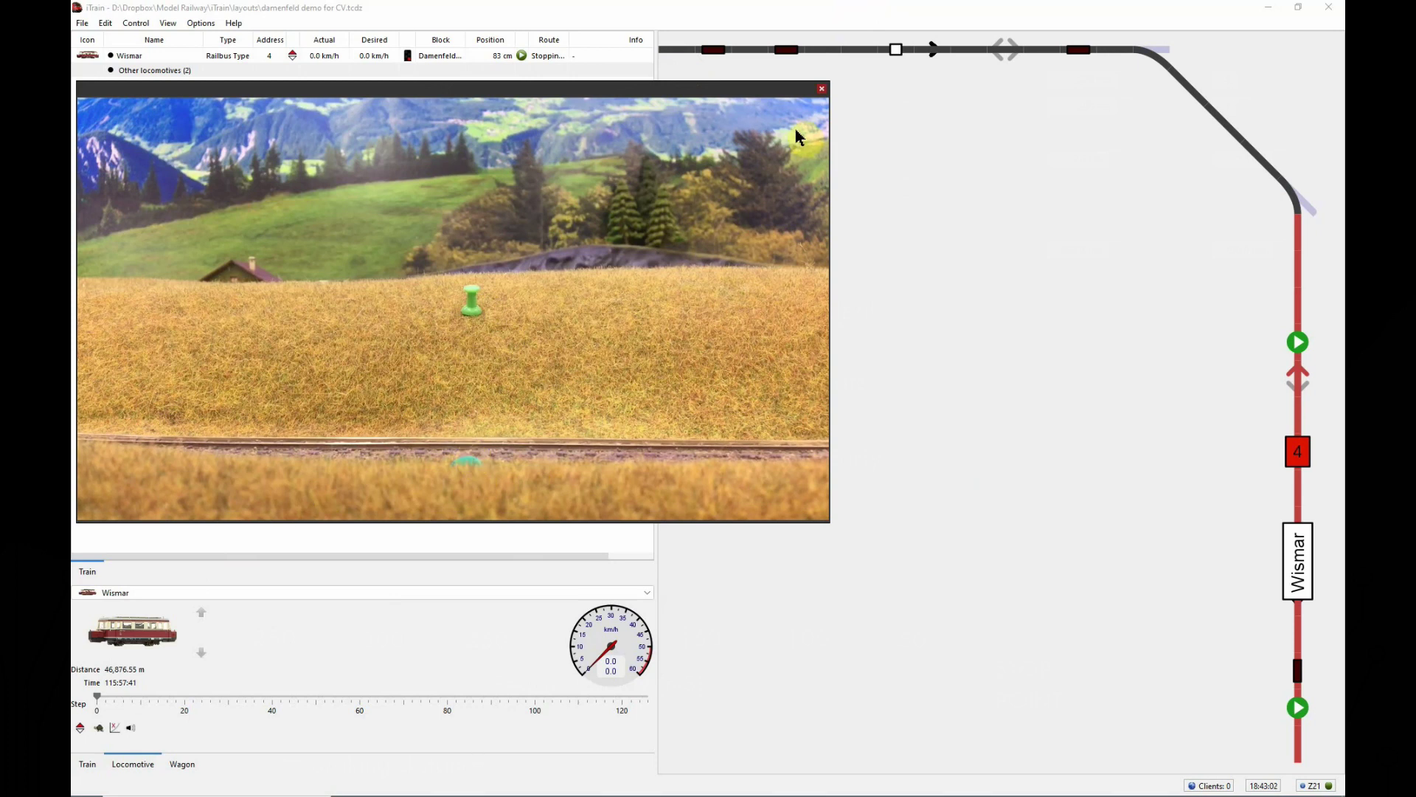
pyautogui.rightClick(897, 59)
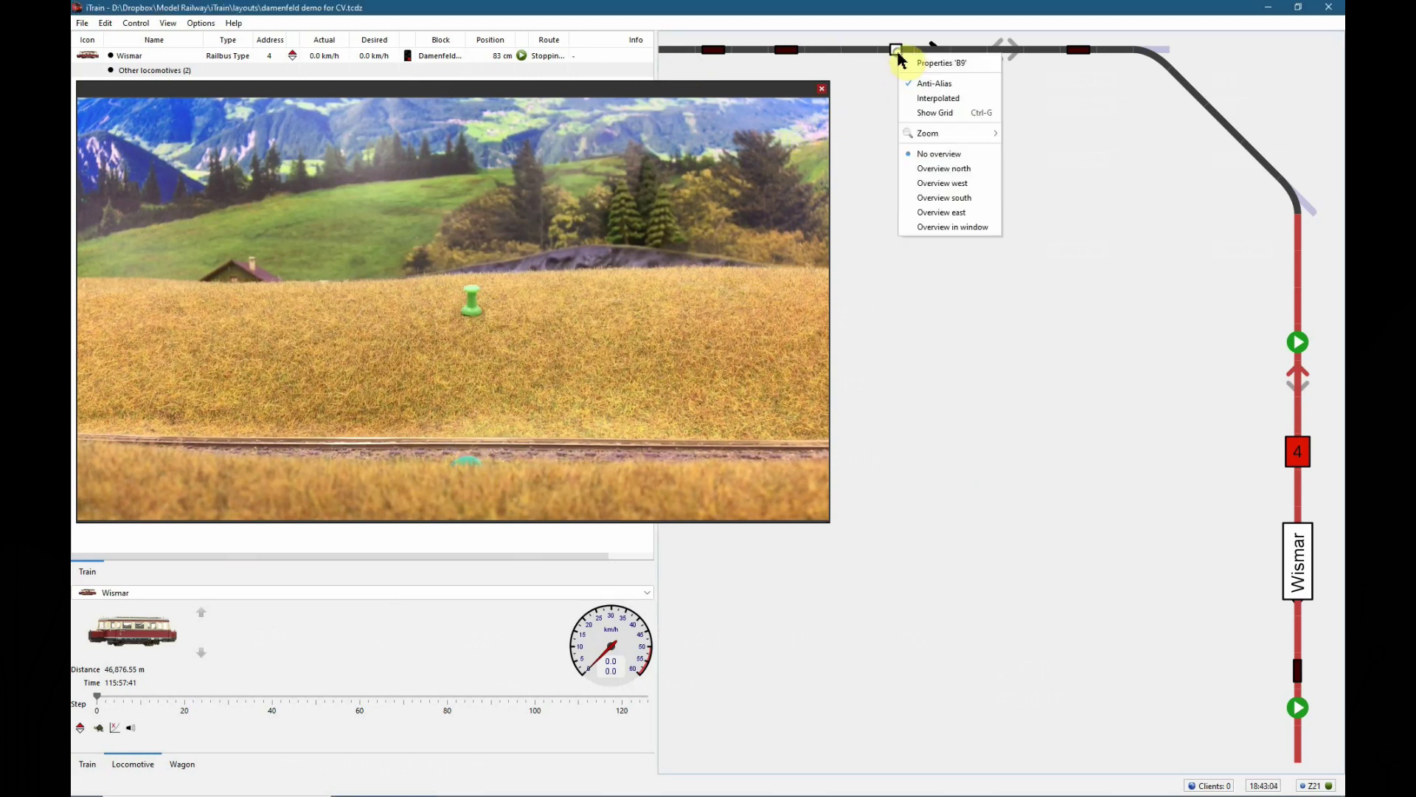
pyautogui.click(916, 62)
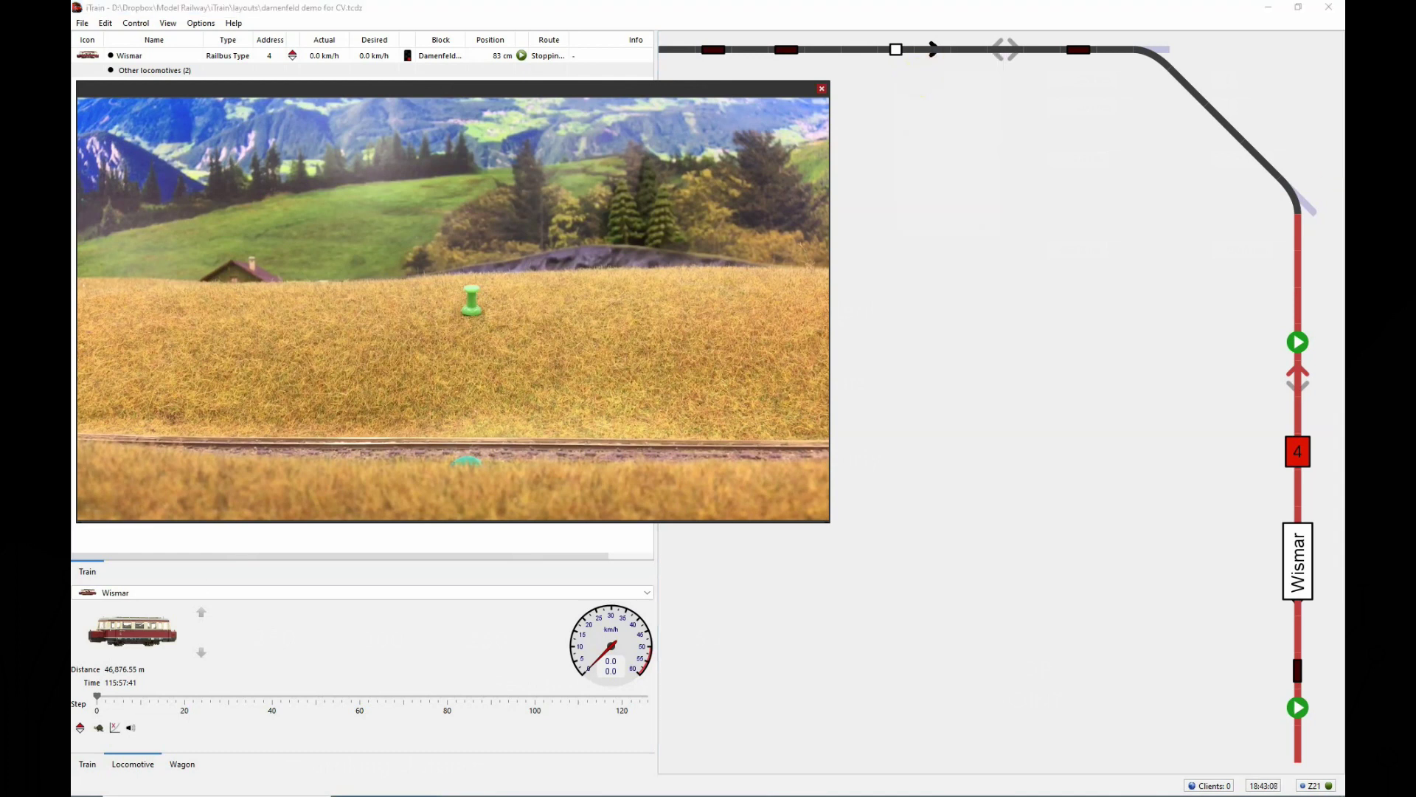
pyautogui.moveTo(1126, 225); pyautogui.dragTo(915, 276)
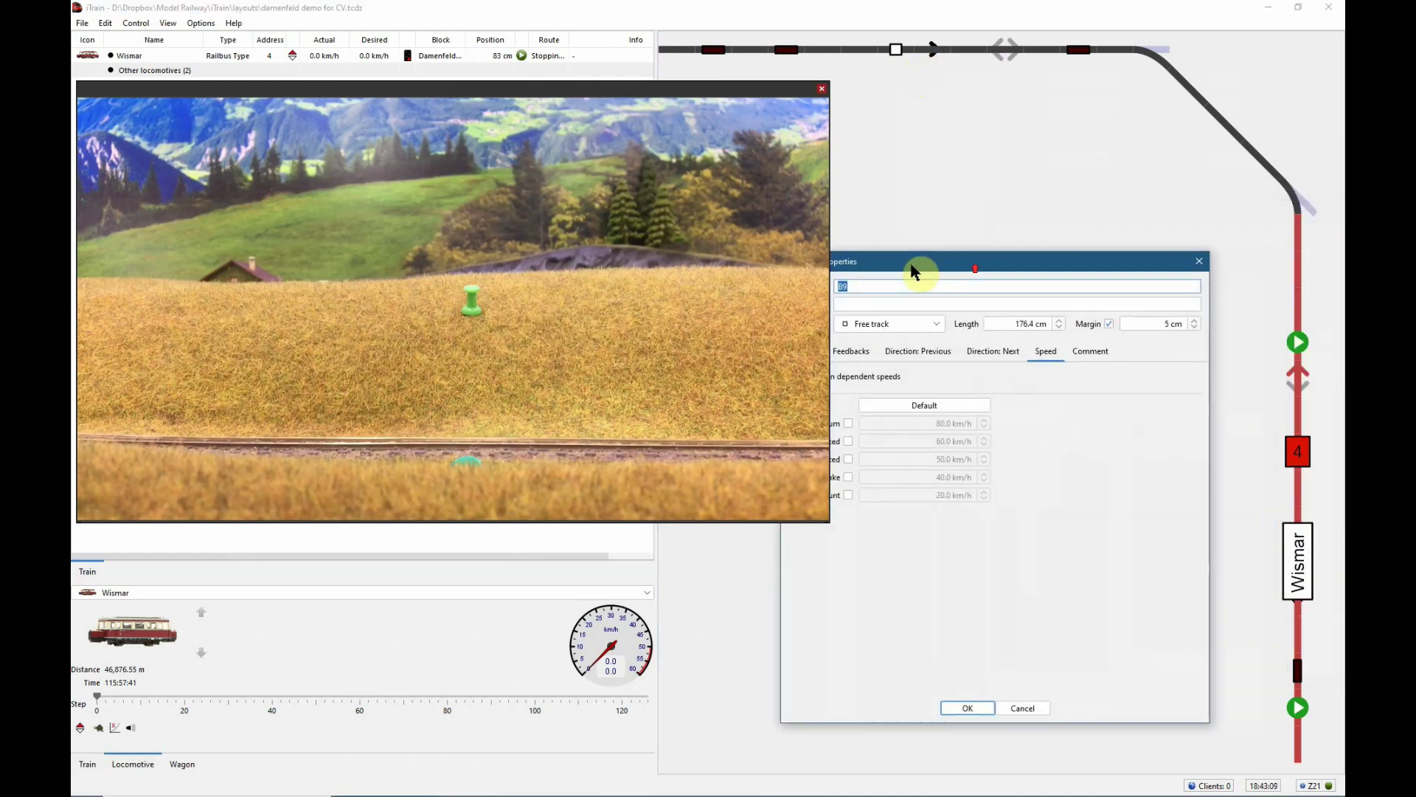
pyautogui.click(946, 359)
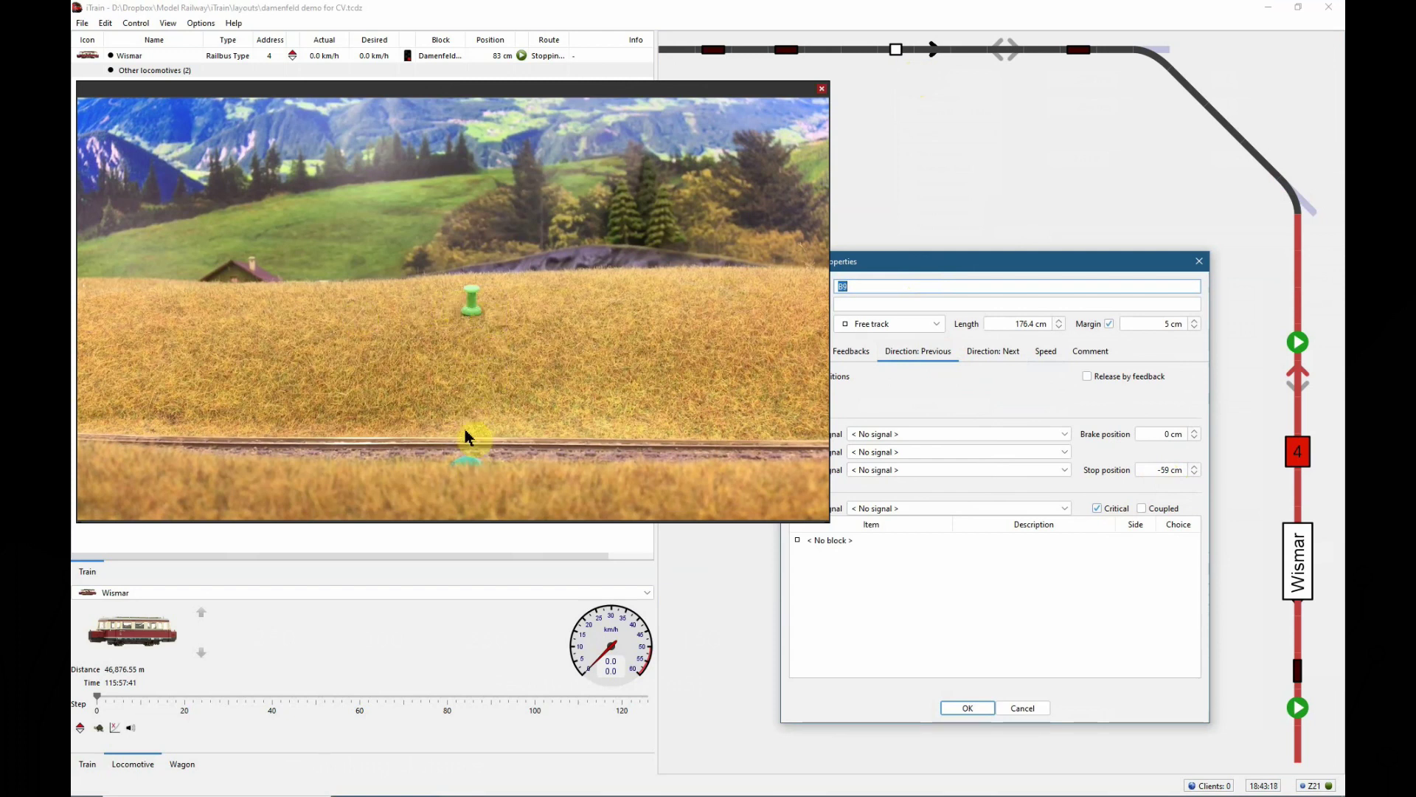
pyautogui.click(968, 709)
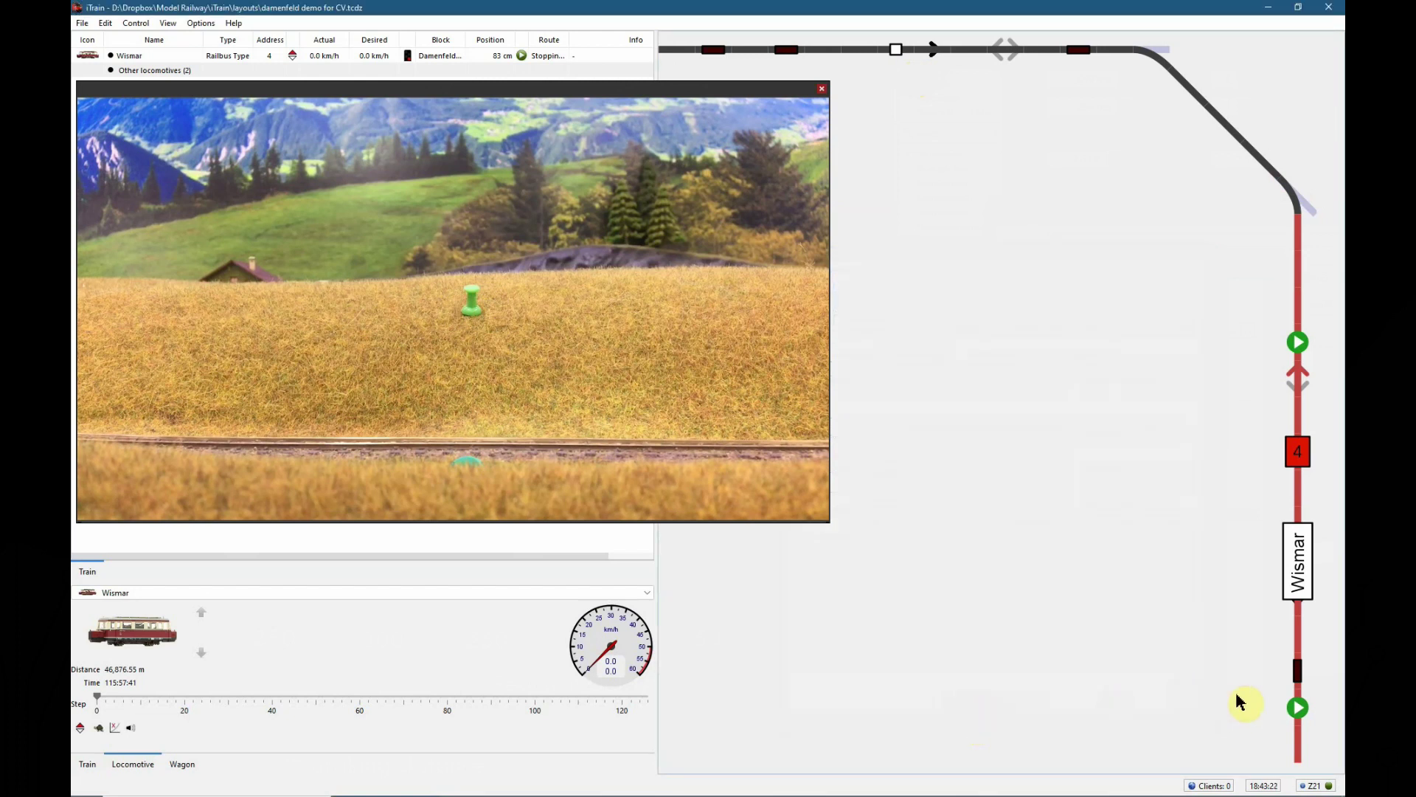
# Route the Wismar railbus from the bottom signal and bring up its locomotive properties
pyautogui.click(1301, 717)
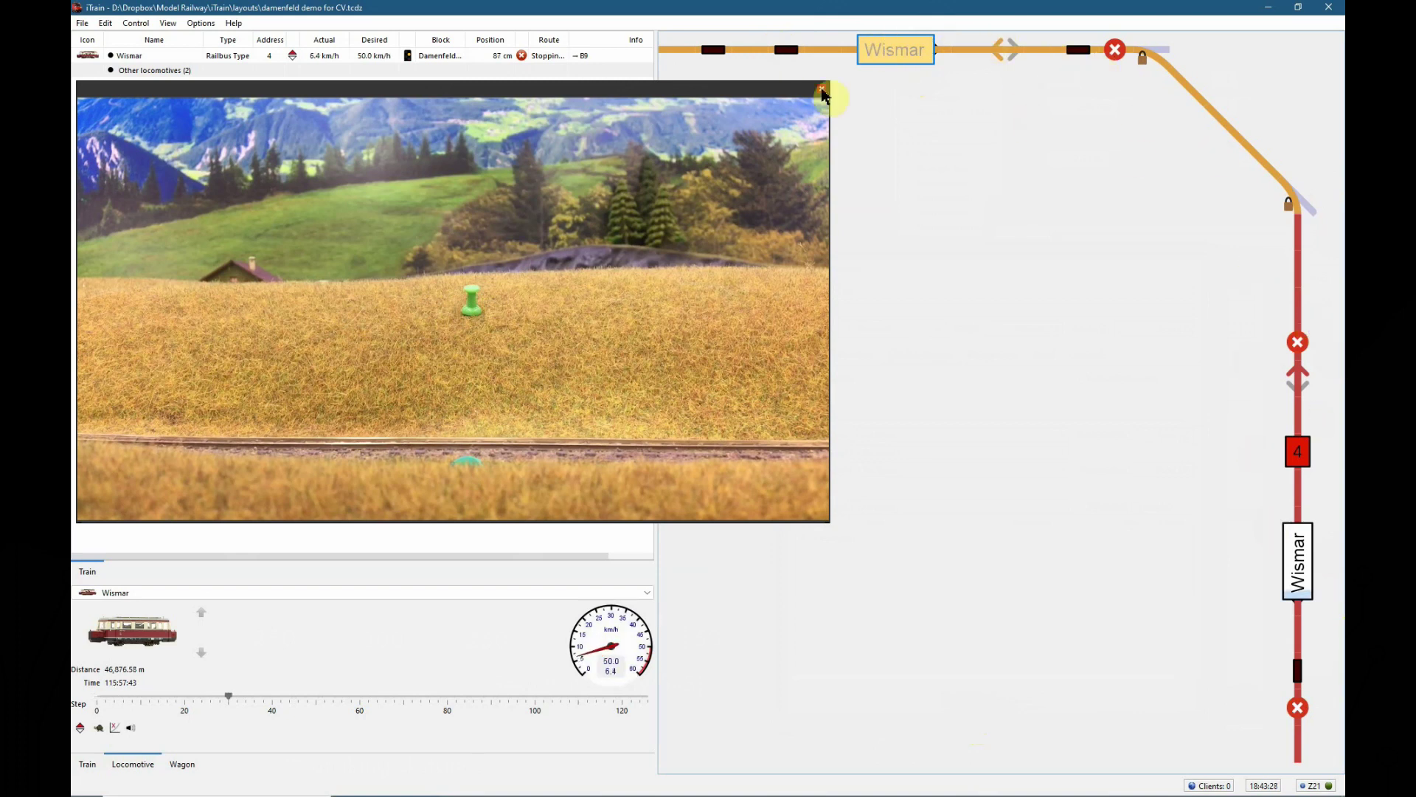
pyautogui.doubleClick(165, 639)
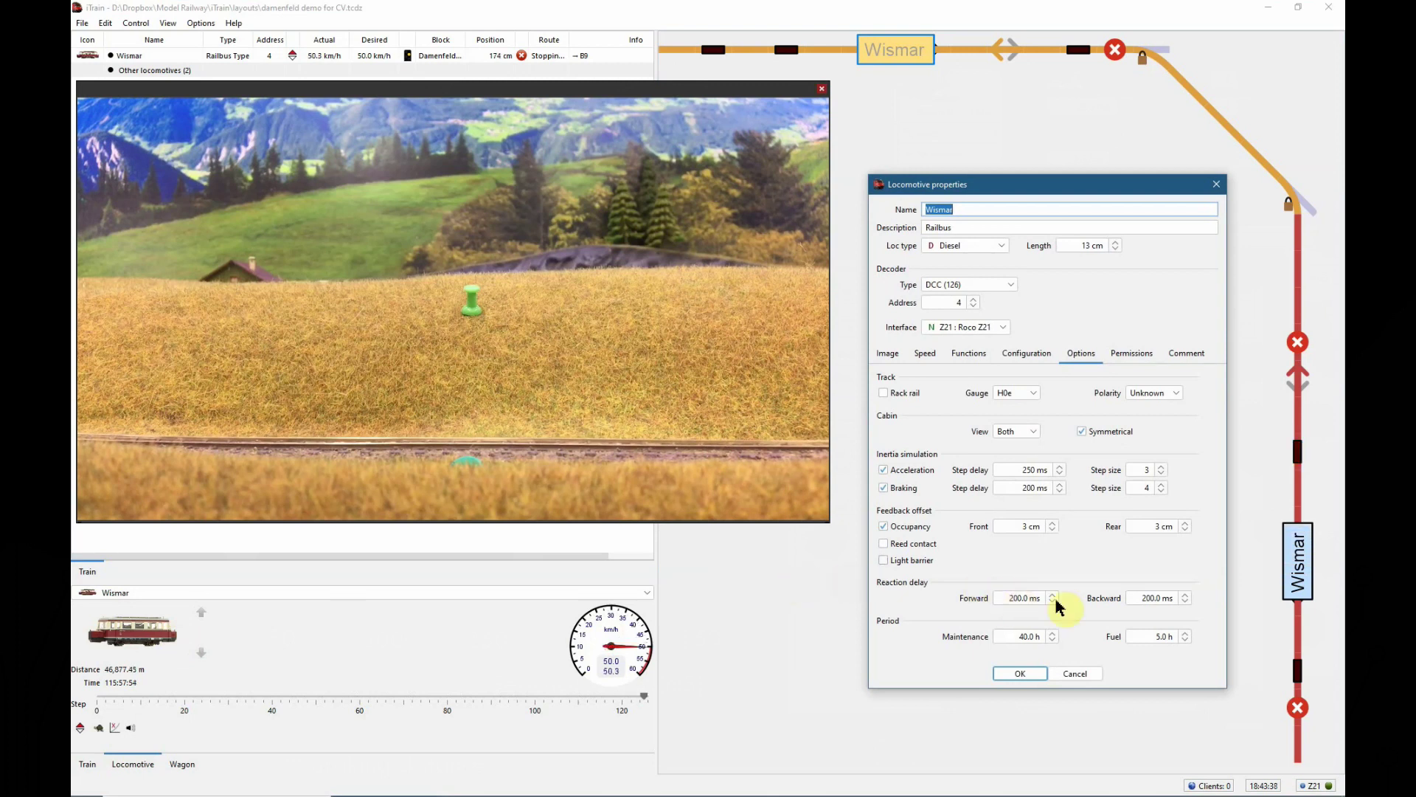
# In the decoder configuration, set CV 4 Deceleration to 0 and CV 3 Acceleration to 1
pyautogui.click(1027, 354)
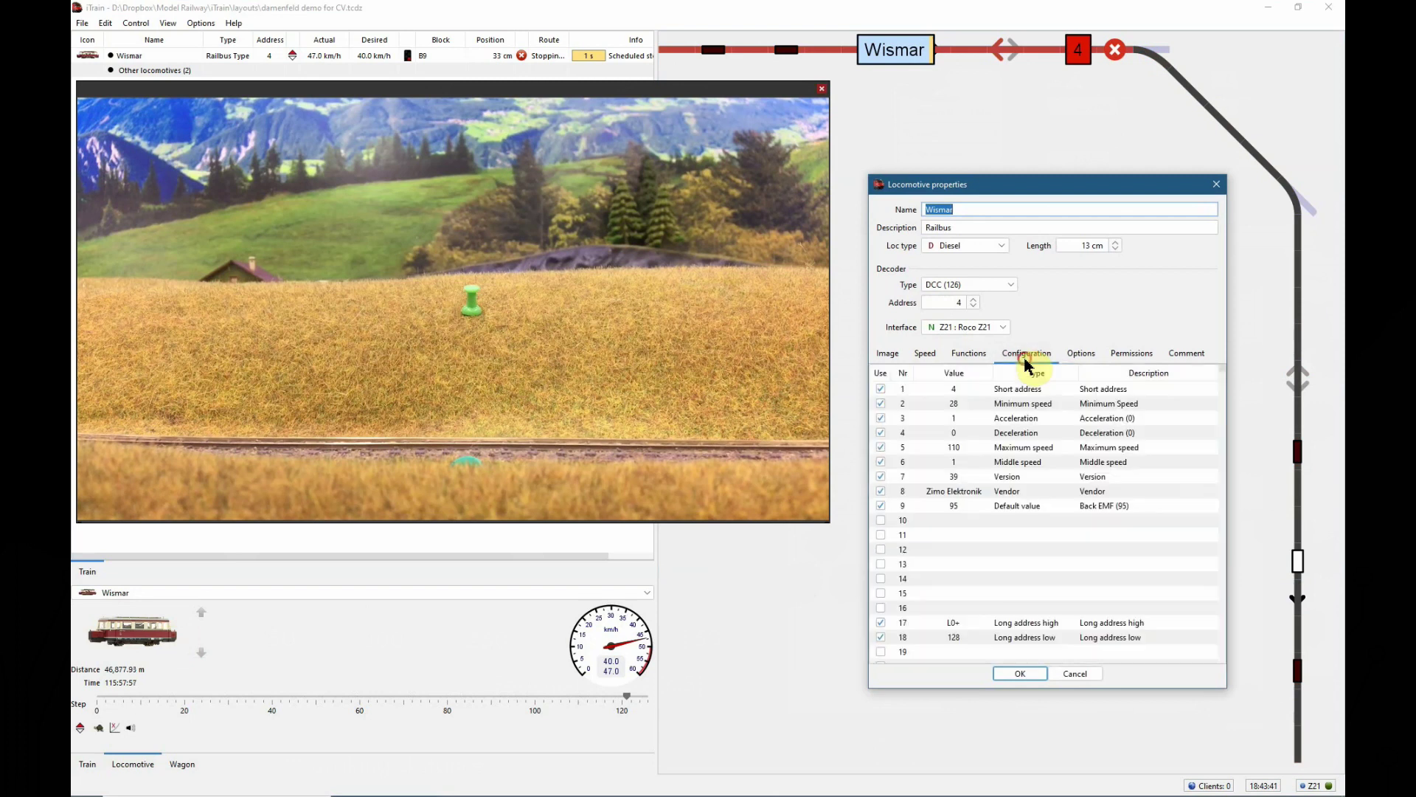
pyautogui.click(957, 433)
pyautogui.click(957, 418)
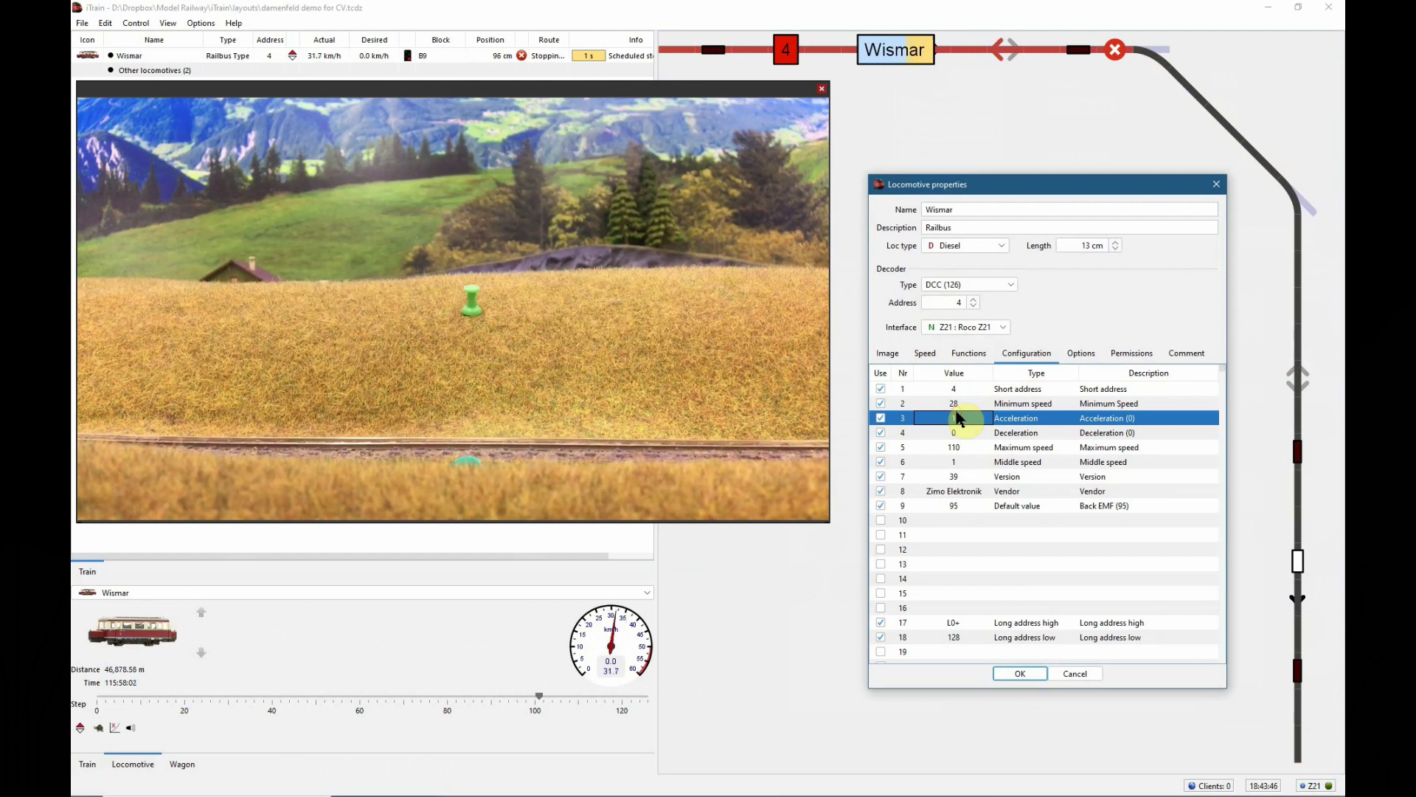
pyautogui.write('1')
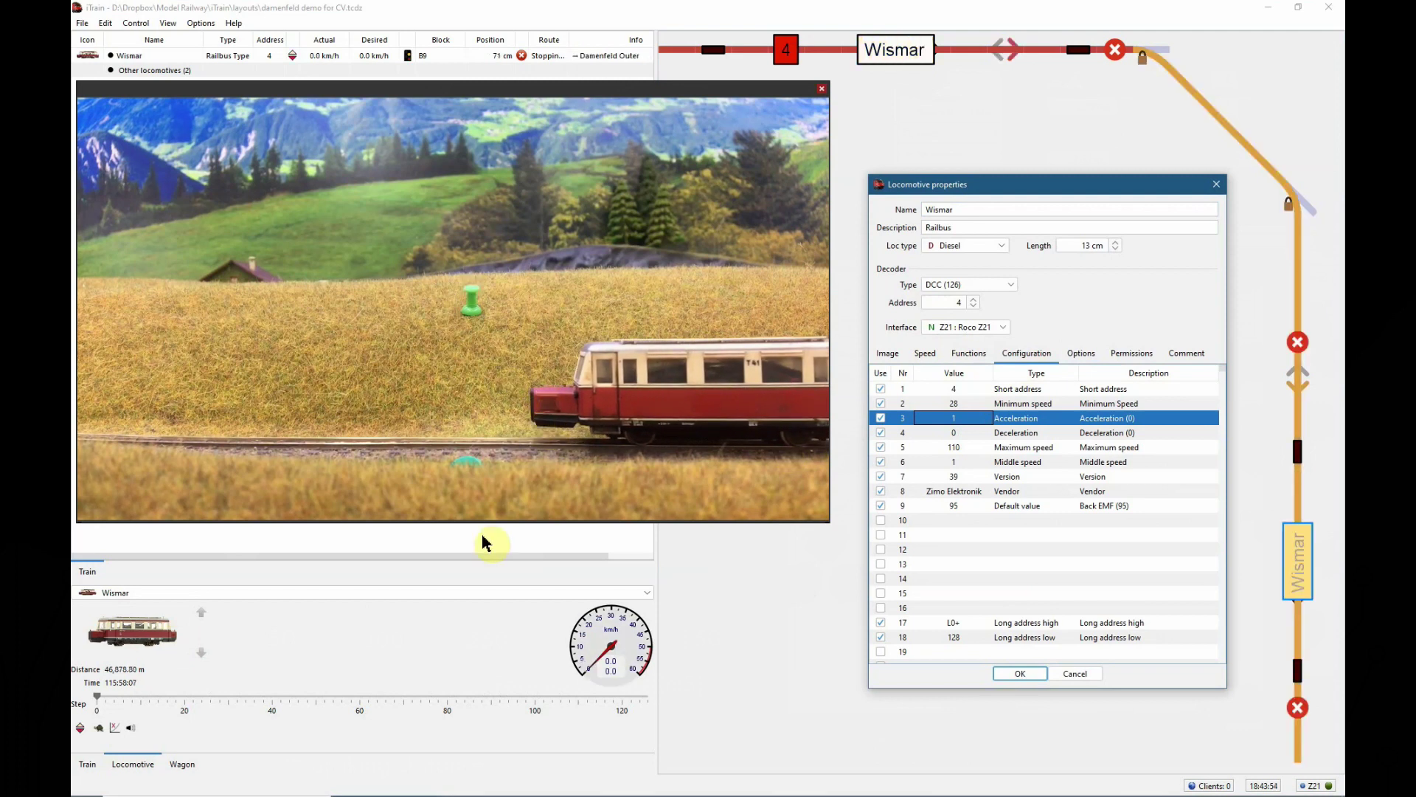
pyautogui.click(979, 461)
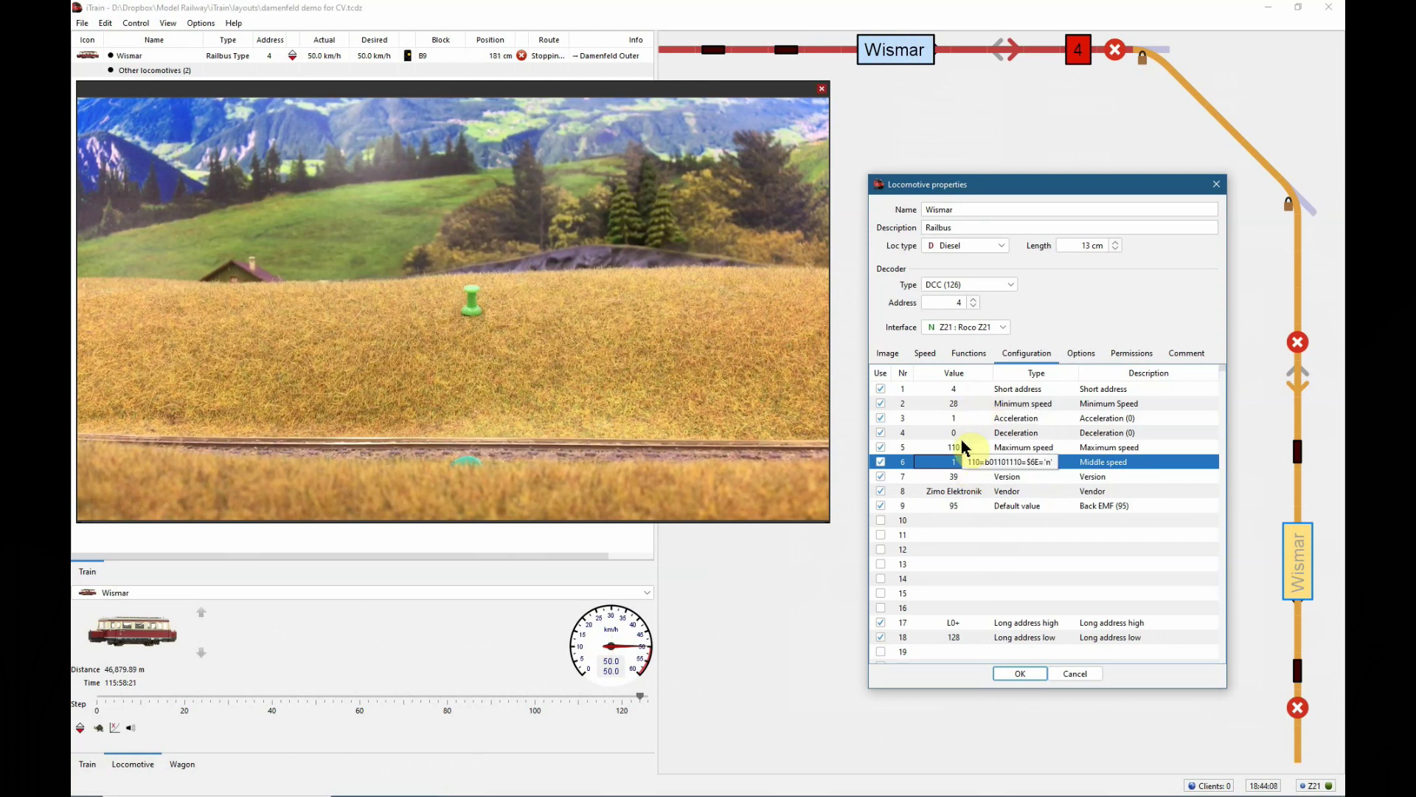
# Change Wismar's forward reaction delay from 200 to 150 ms and save the locomotive settings
pyautogui.scroll(-1, 1033, 413)
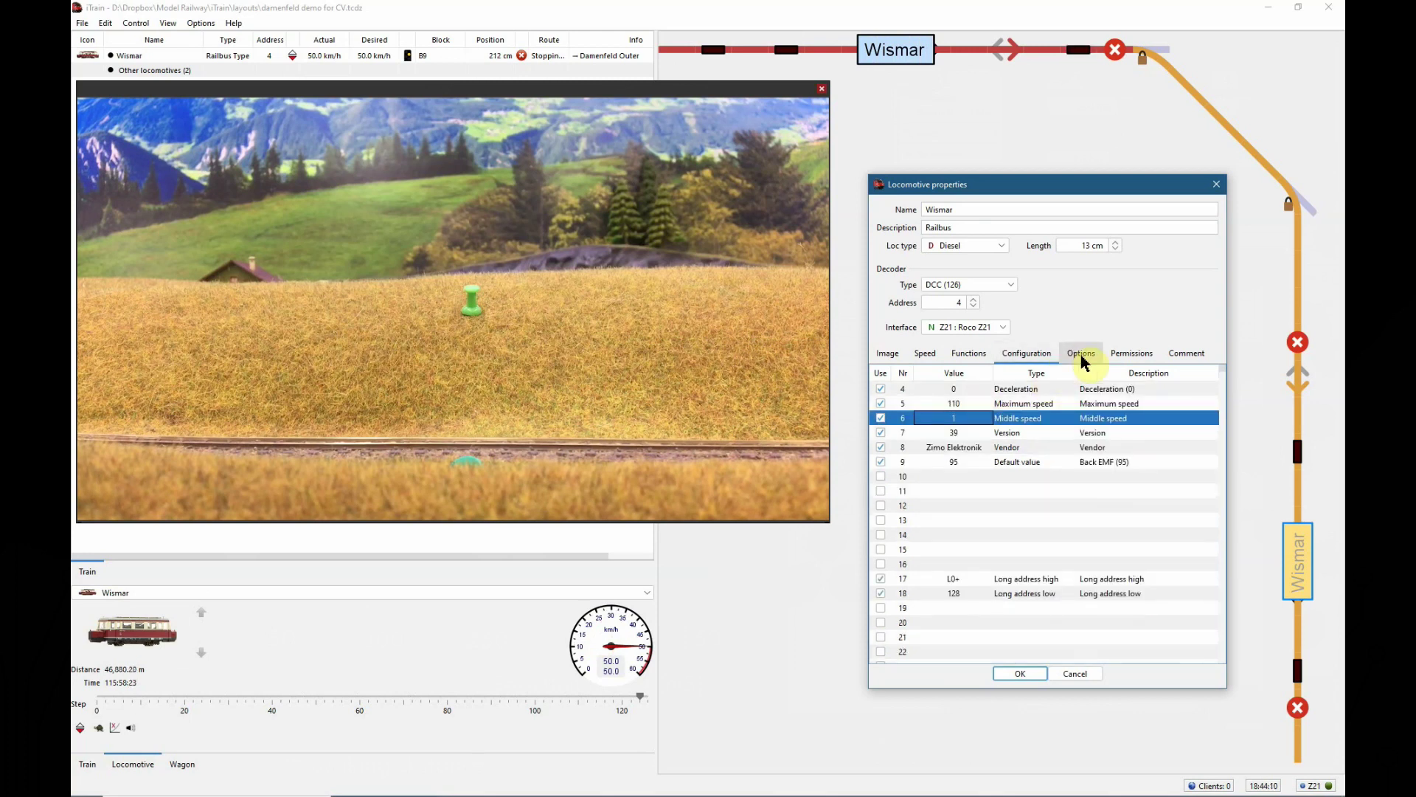
pyautogui.click(1082, 357)
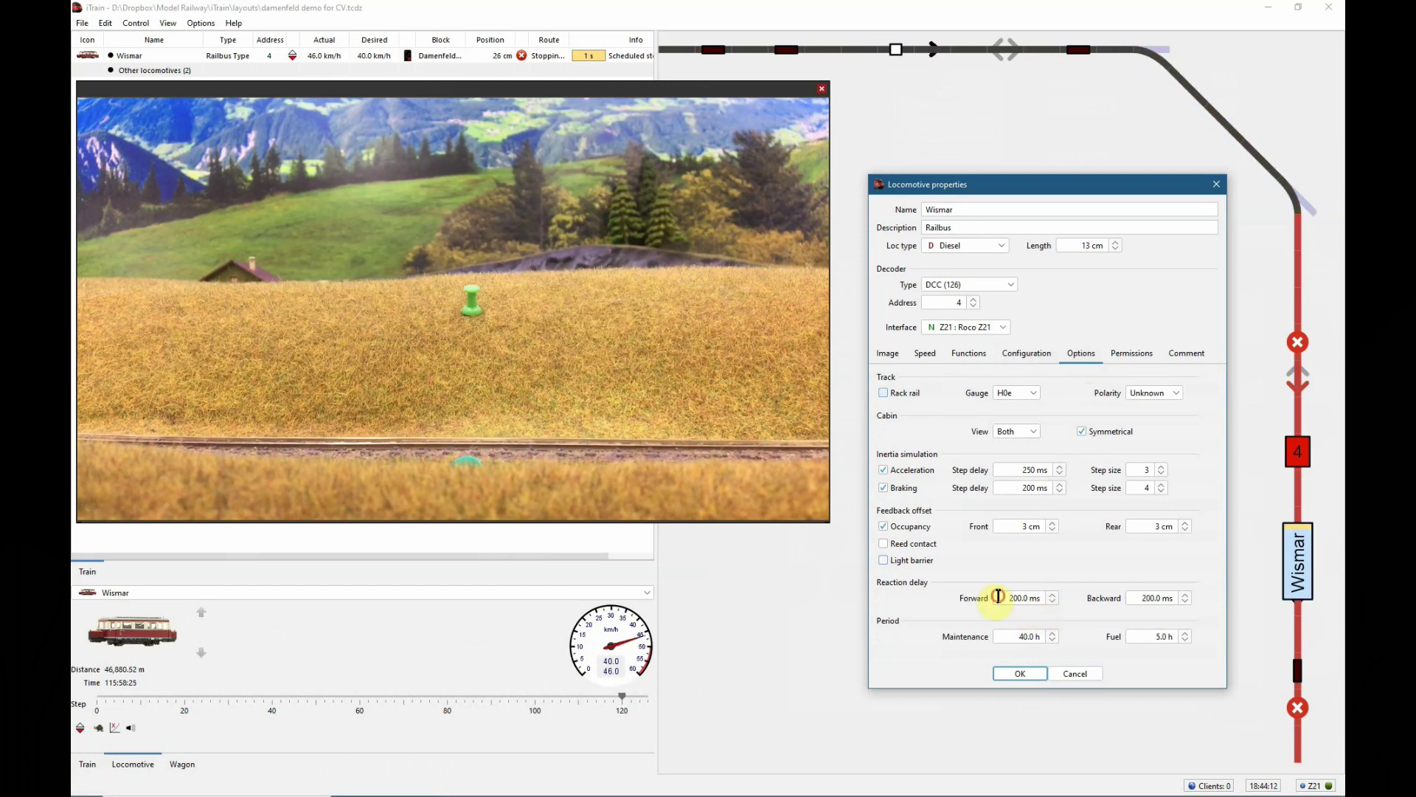
pyautogui.moveTo(998, 596); pyautogui.dragTo(1097, 625)
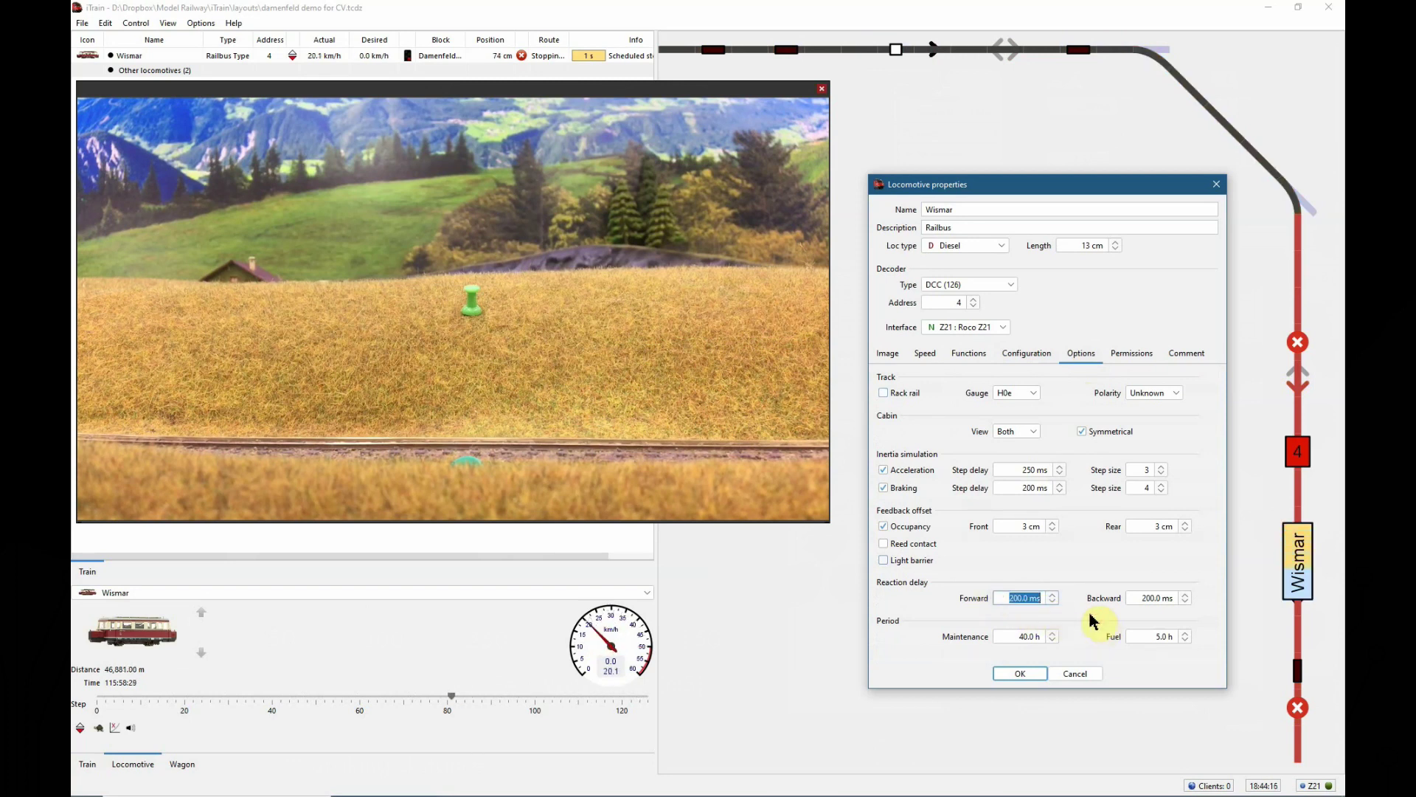
pyautogui.write('150')
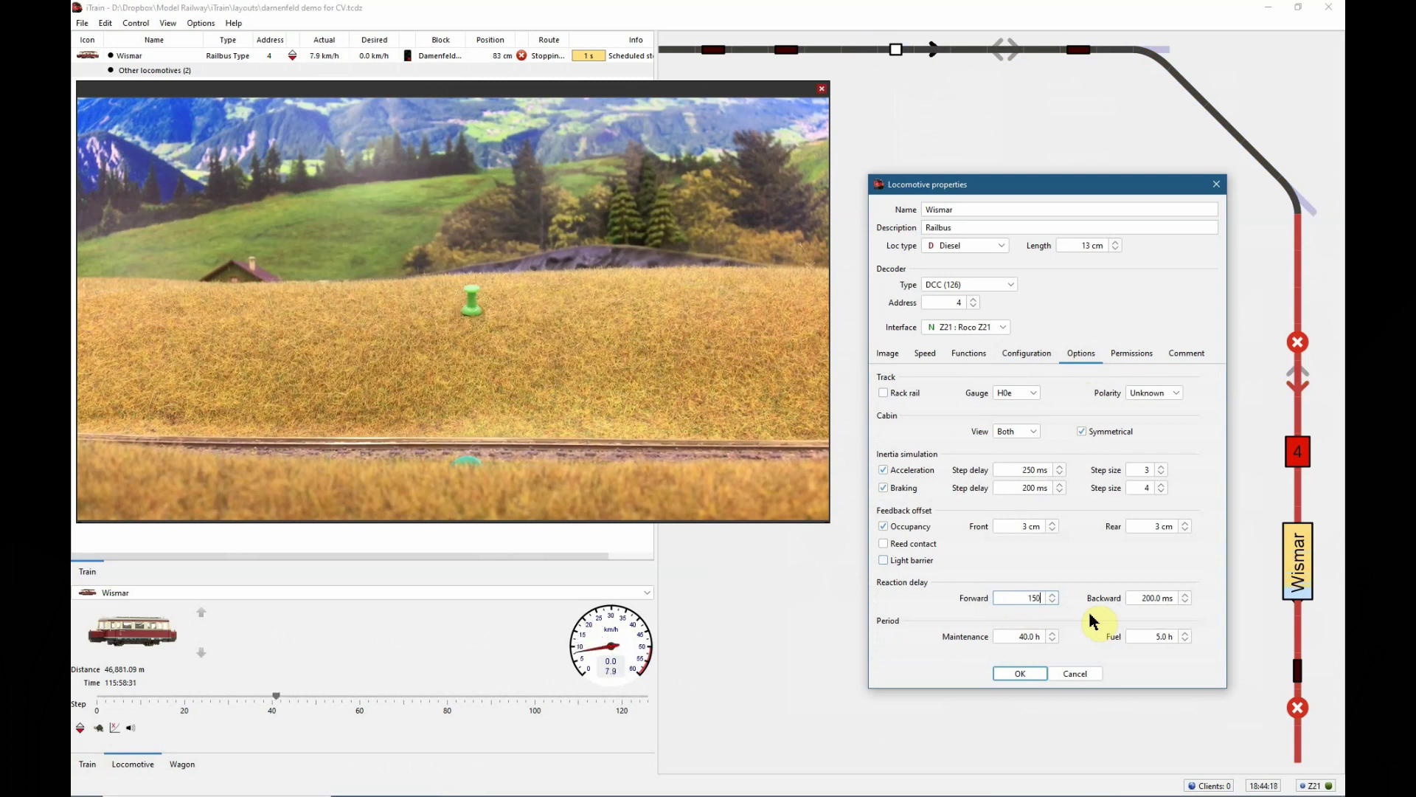
pyautogui.press('Return')
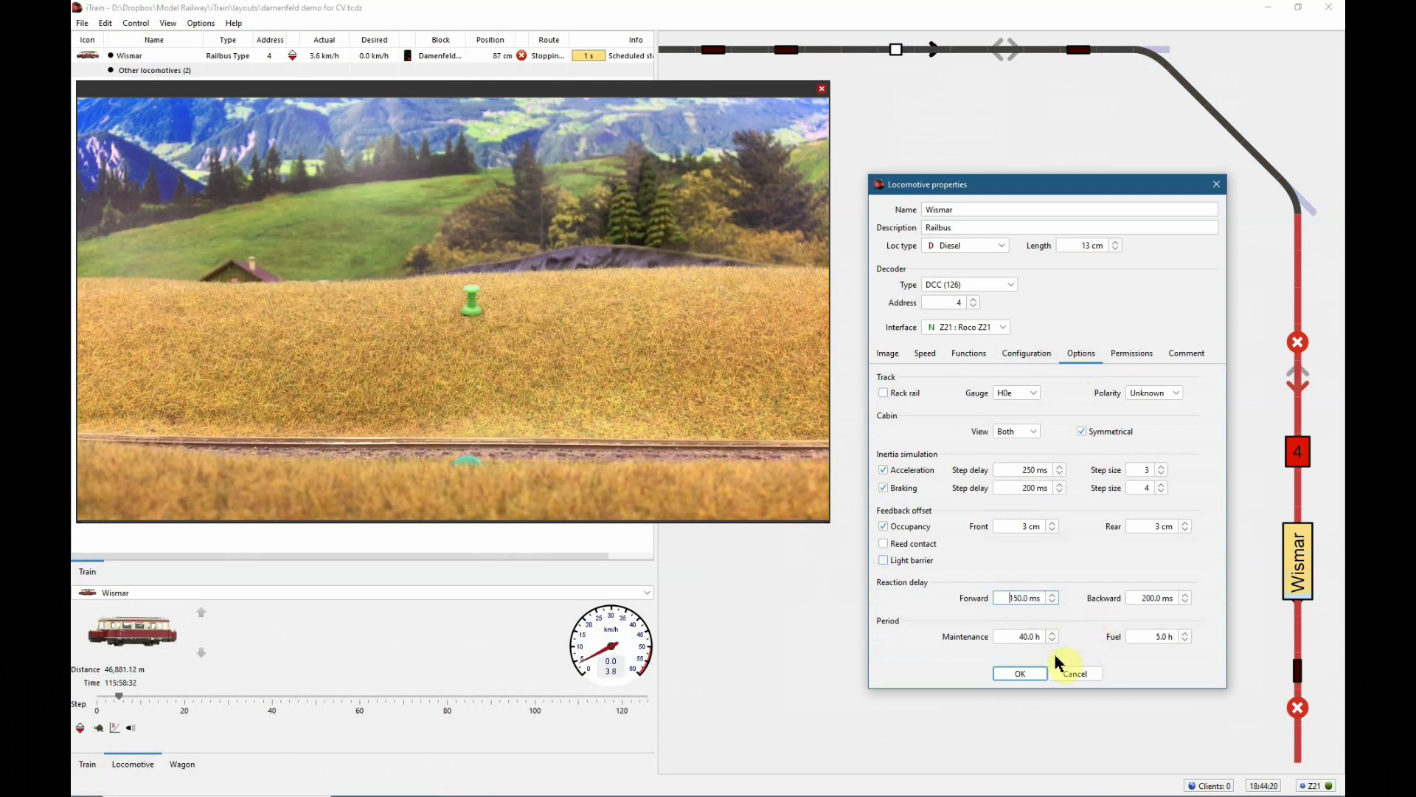
pyautogui.click(1023, 673)
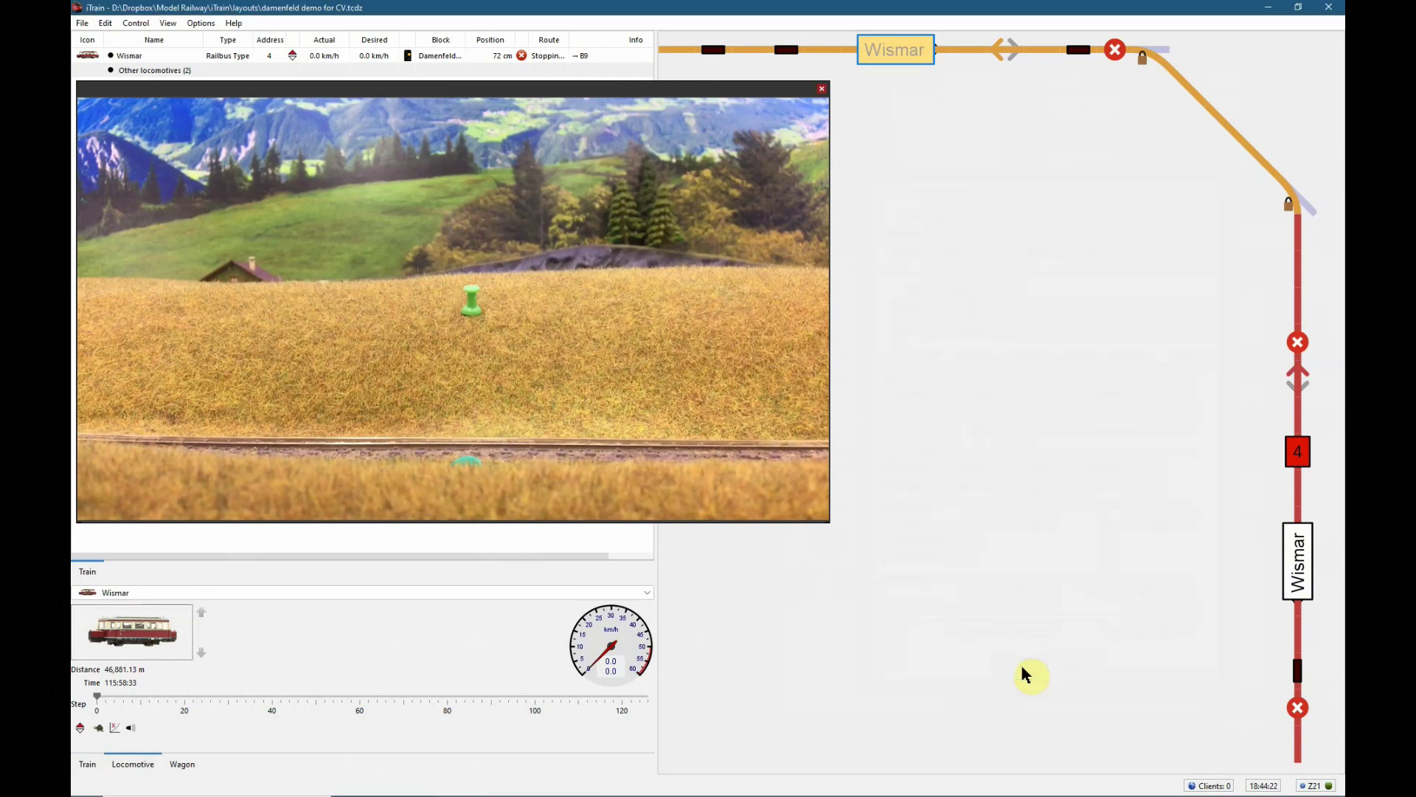
pyautogui.doubleClick(103, 653)
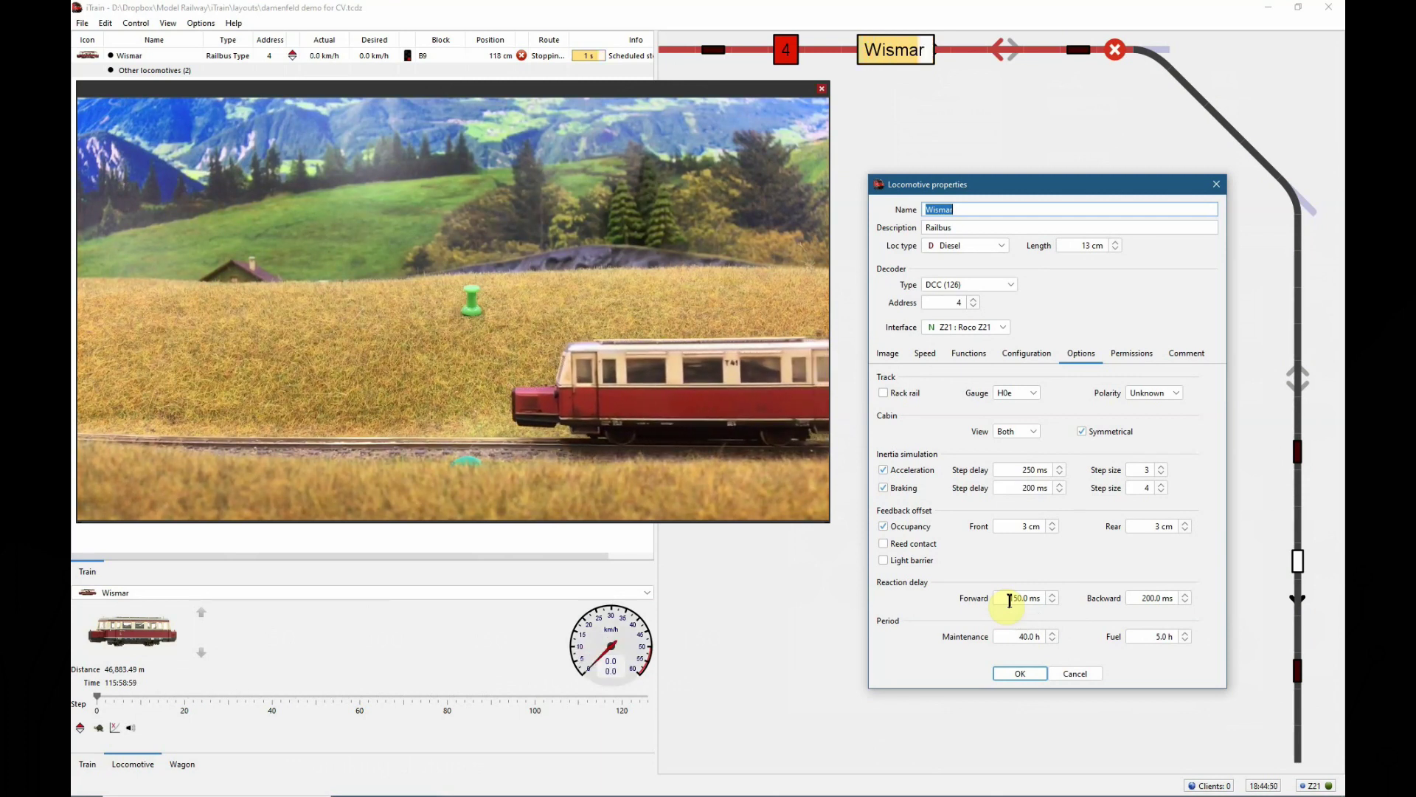
# Step Wismar's forward reaction delay down to 120.0 ms and save it
pyautogui.click(1009, 598)
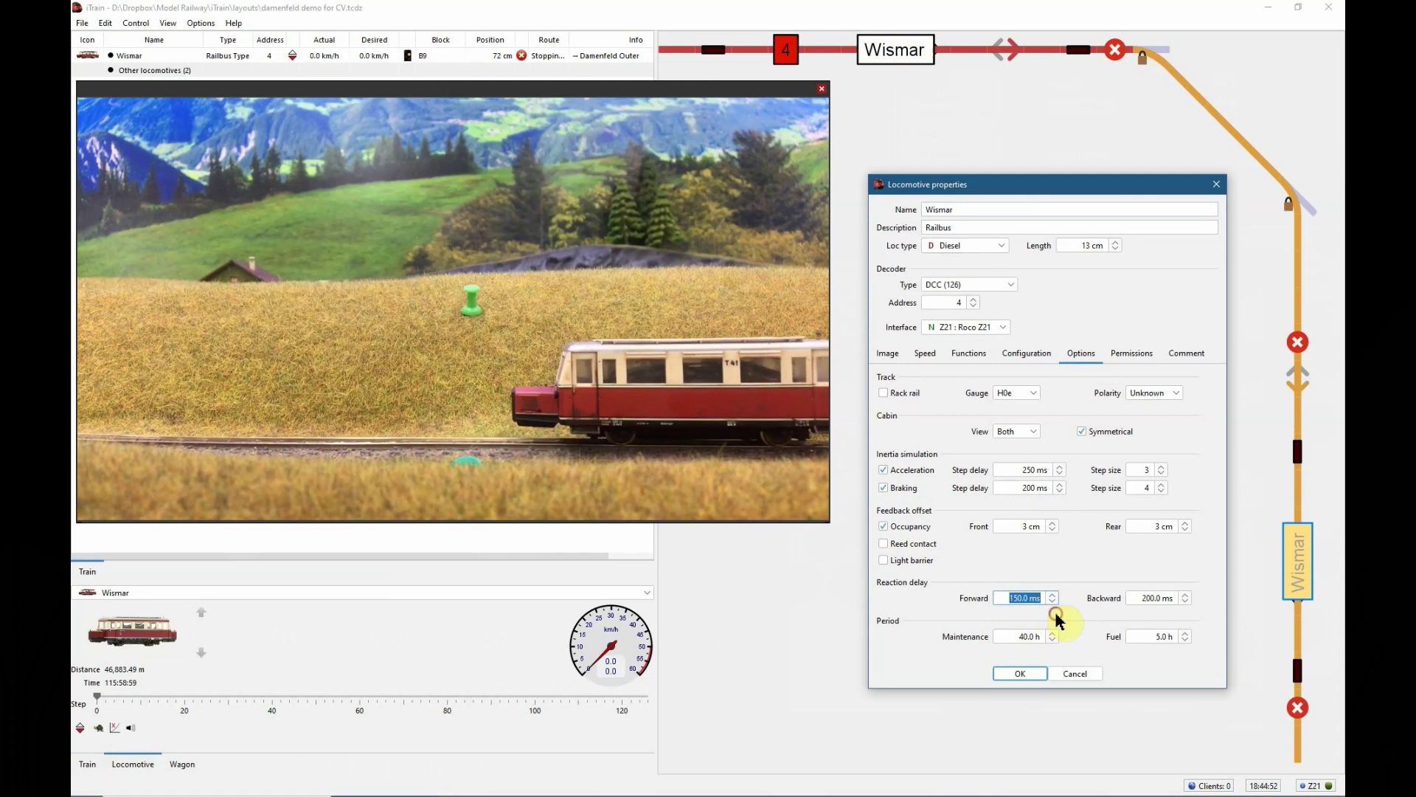
pyautogui.press('Down')
pyautogui.press('Down')
pyautogui.press('Down')
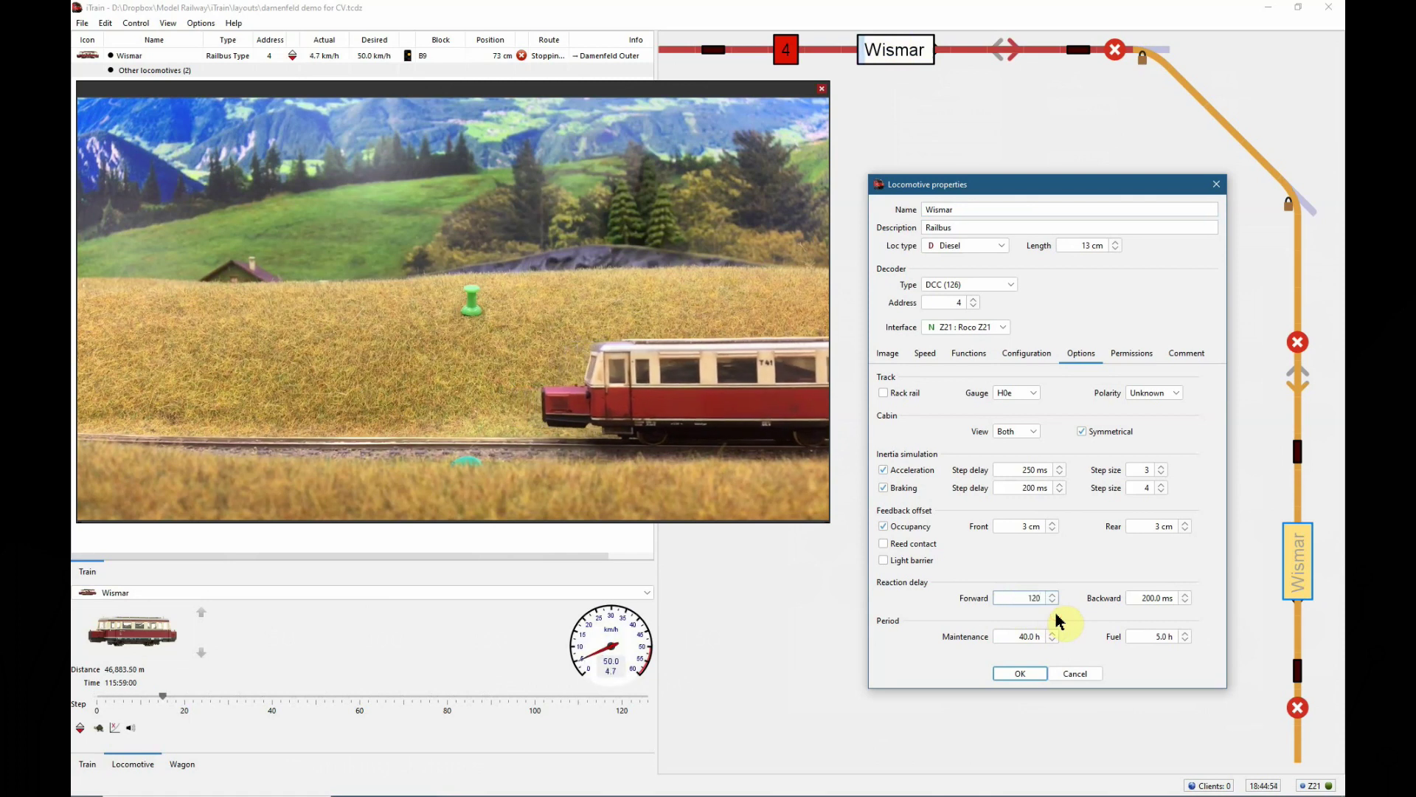
pyautogui.click(1029, 672)
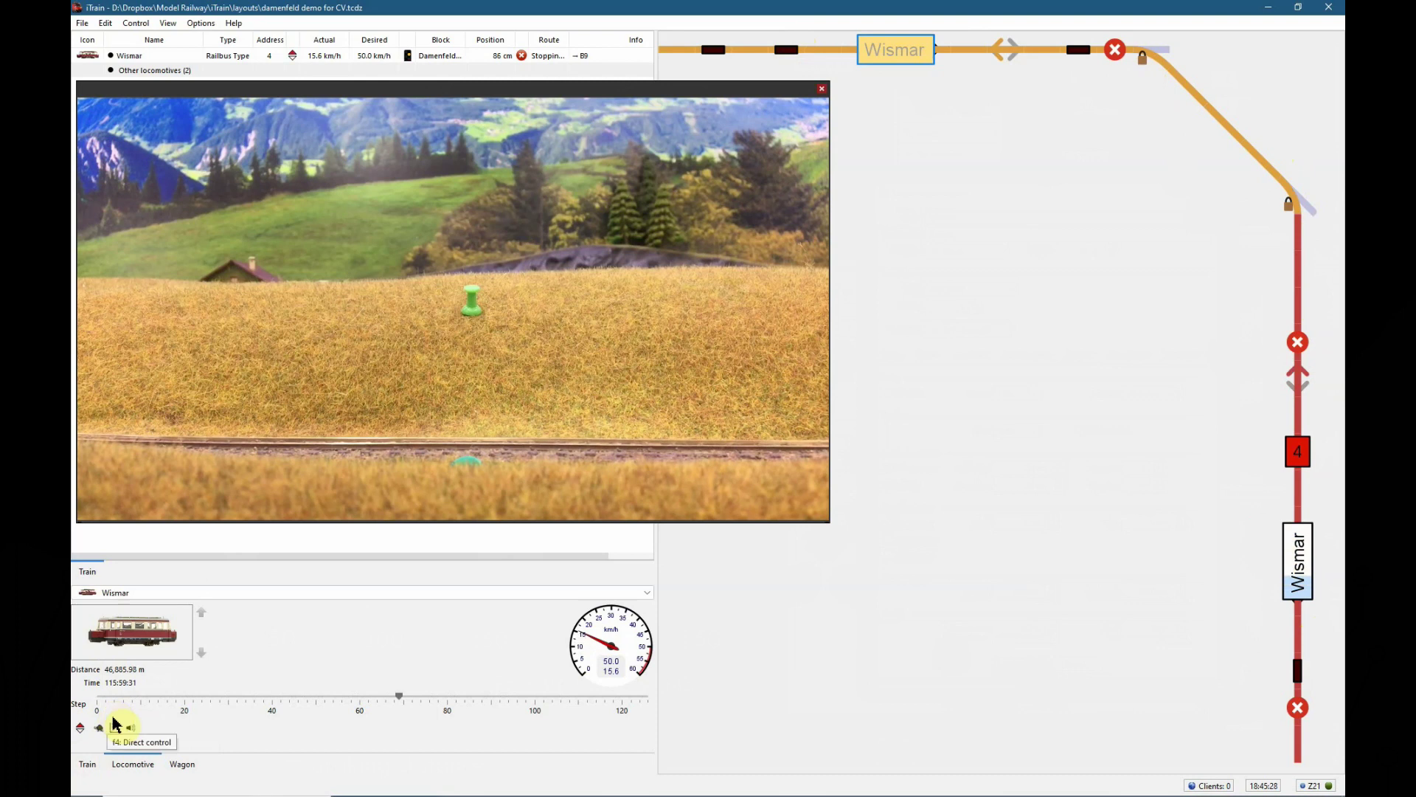
pyautogui.doubleClick(143, 643)
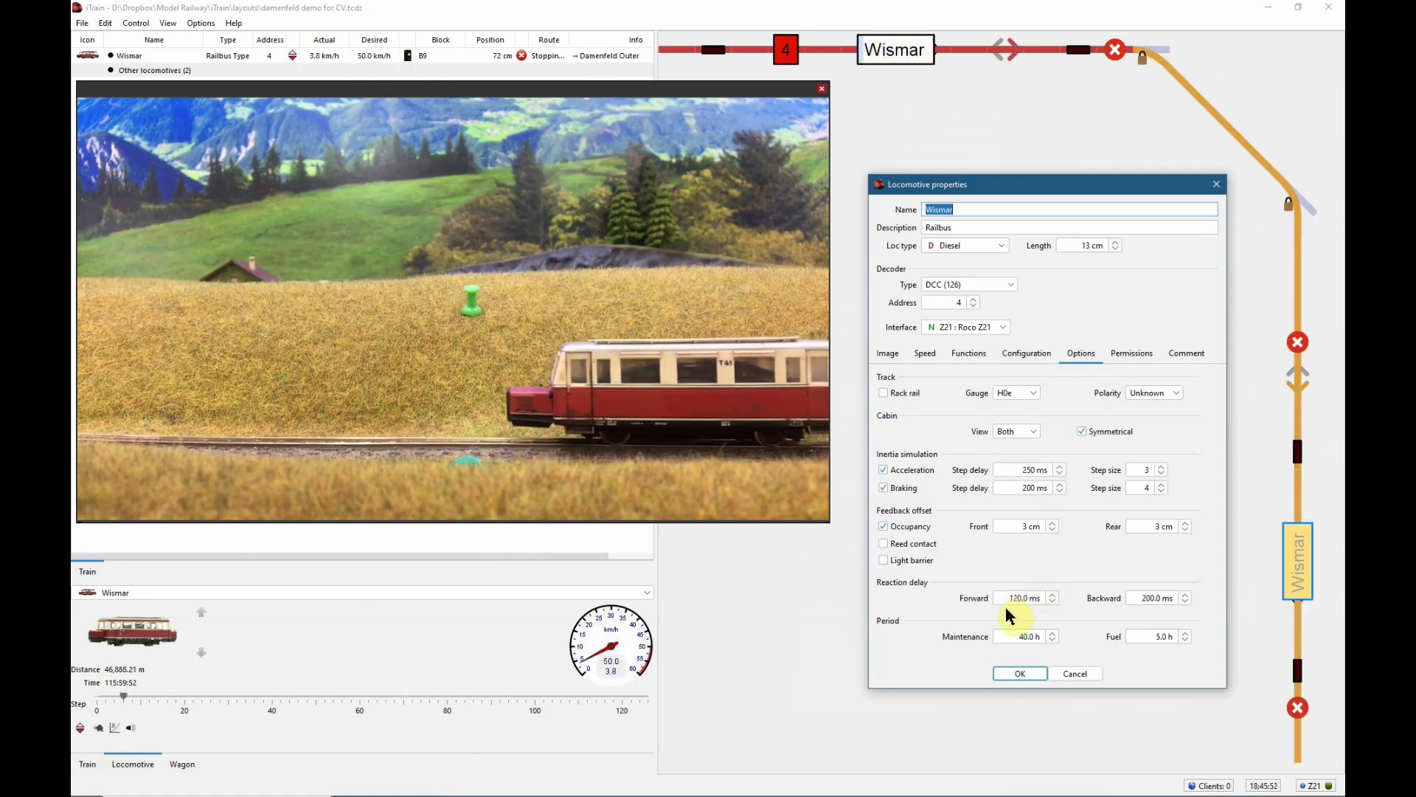
# Replace Wismar's 120 ms forward reaction delay with 110 ms and save it
pyautogui.moveTo(1007, 599); pyautogui.dragTo(1043, 599)
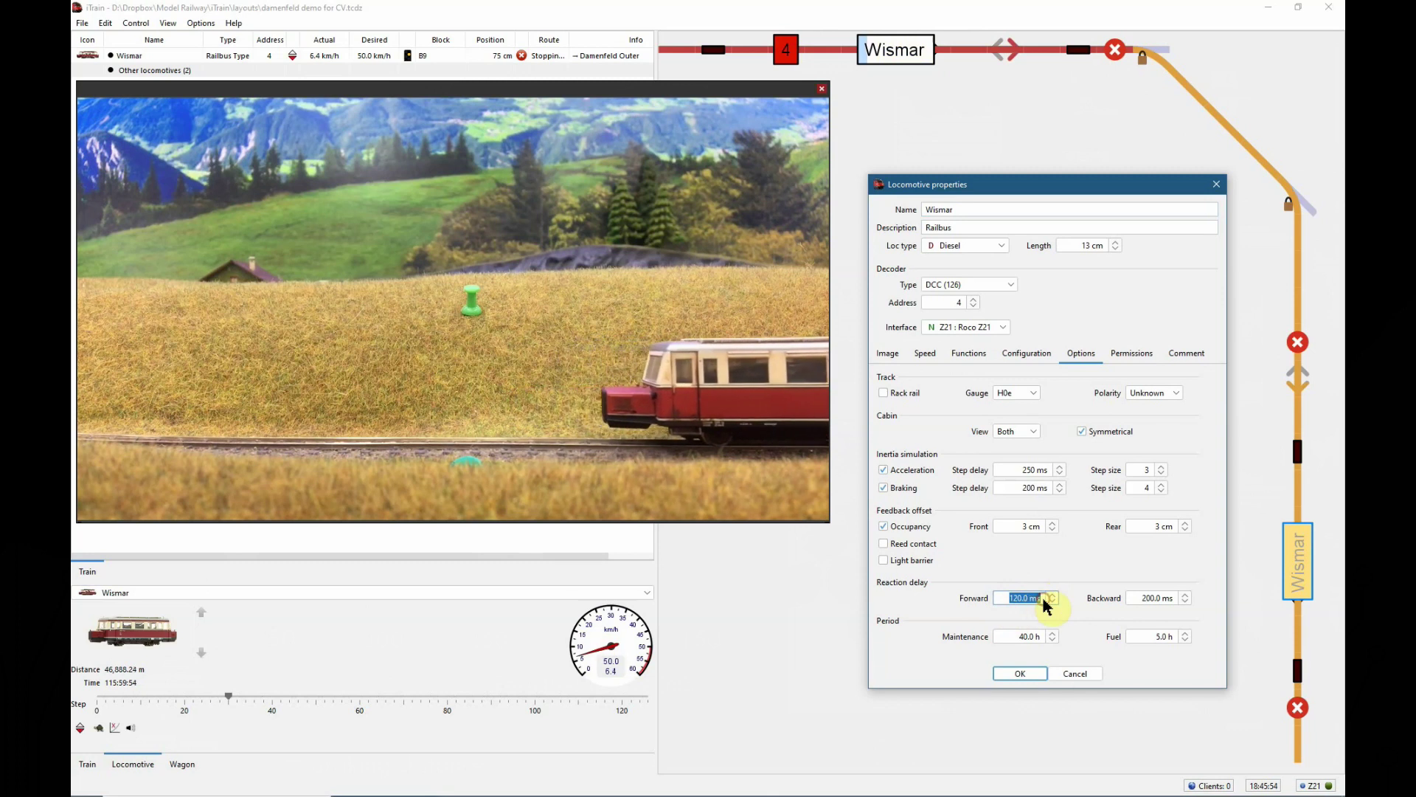
pyautogui.write('100')
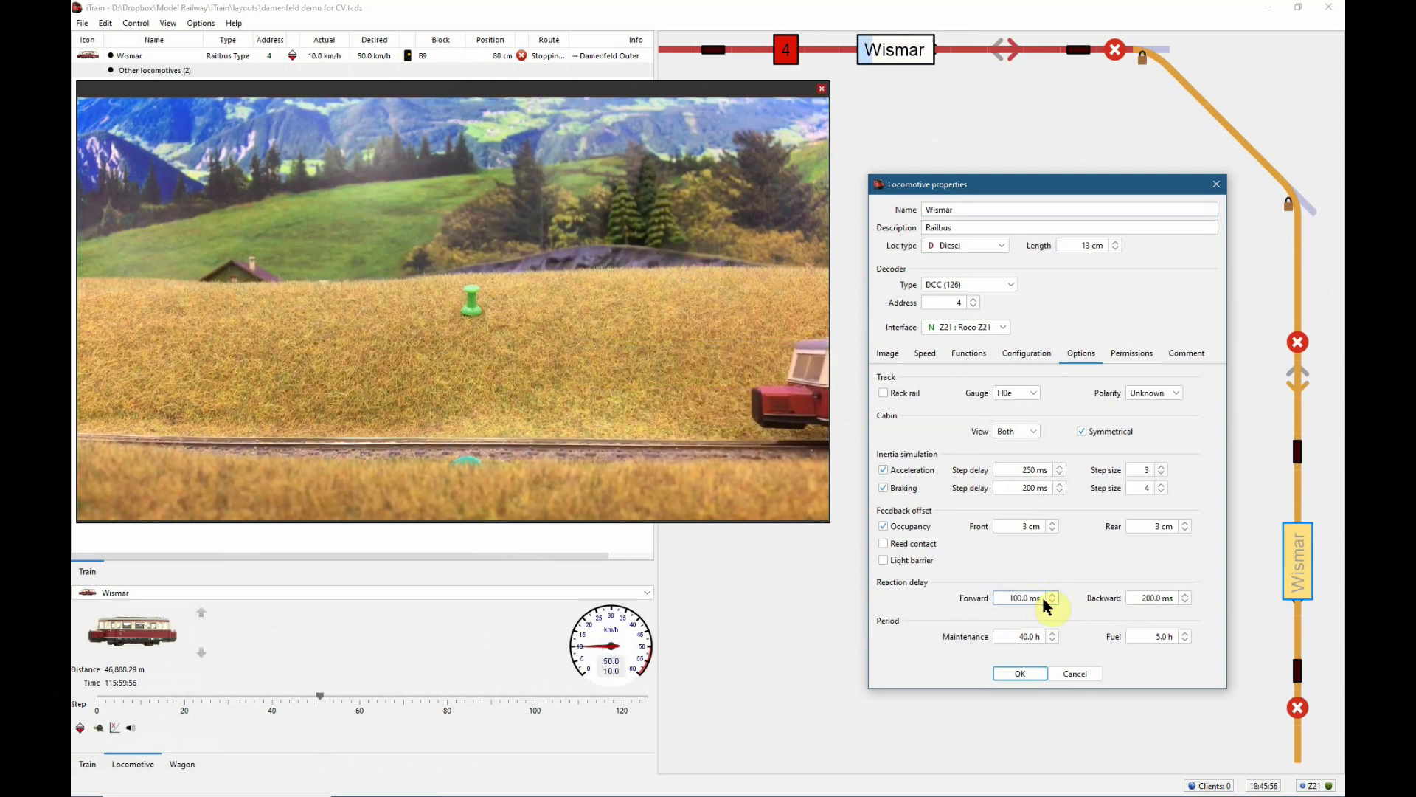
pyautogui.press('Home')
pyautogui.press('Delete')
pyautogui.press('Delete')
pyautogui.press('Delete')
pyautogui.press('Delete')
pyautogui.press('Delete')
pyautogui.press('Delete')
pyautogui.press('Delete')
pyautogui.press('Delete')
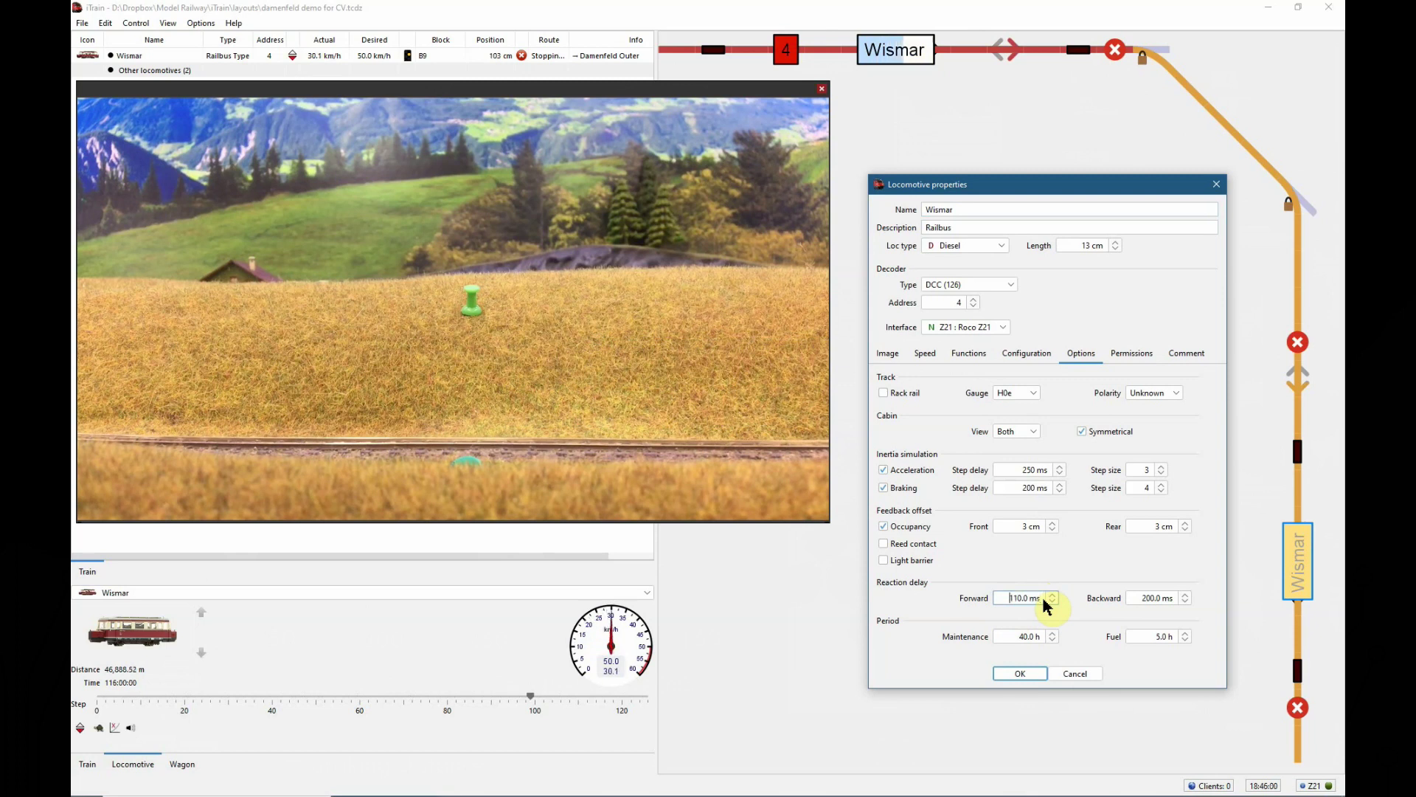
pyautogui.click(1040, 674)
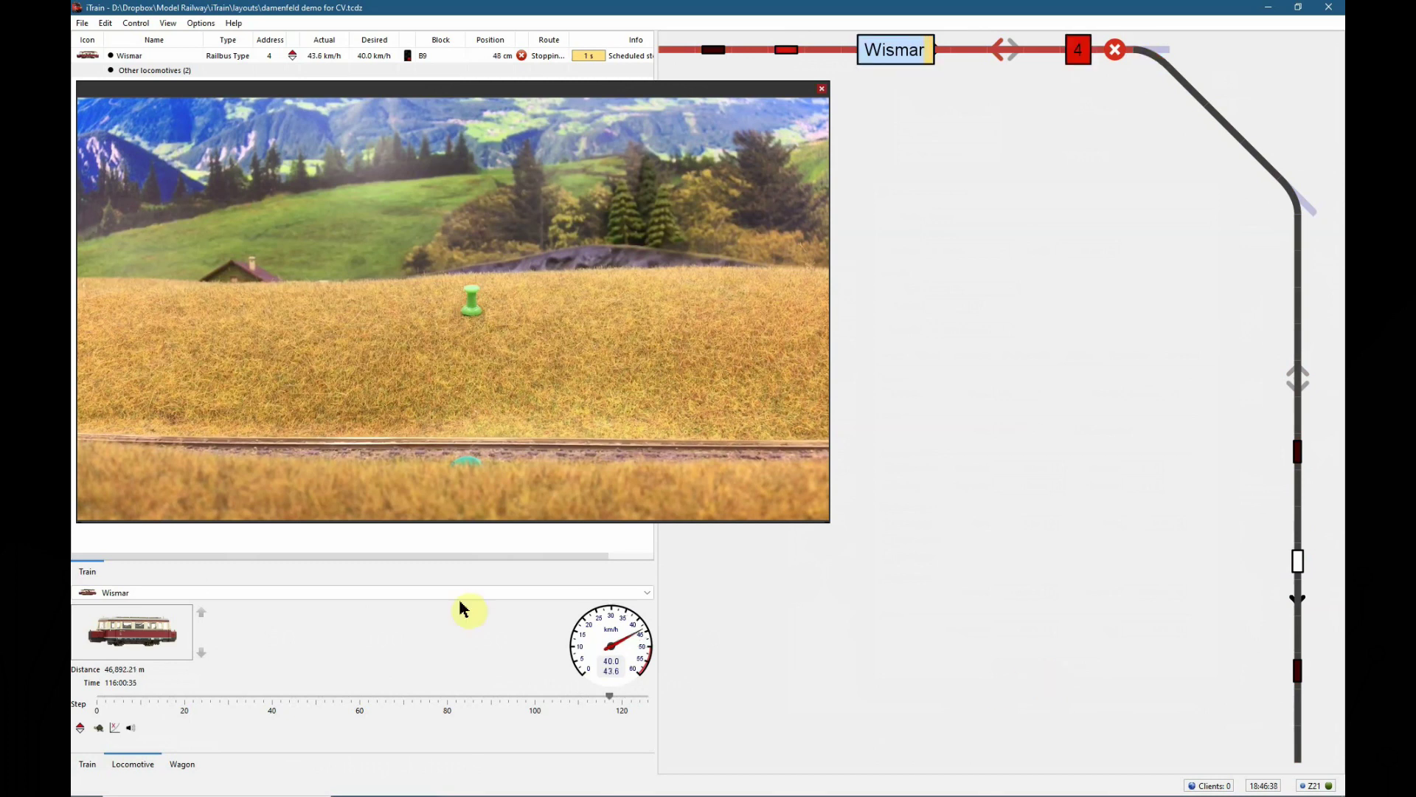
pyautogui.doubleClick(142, 639)
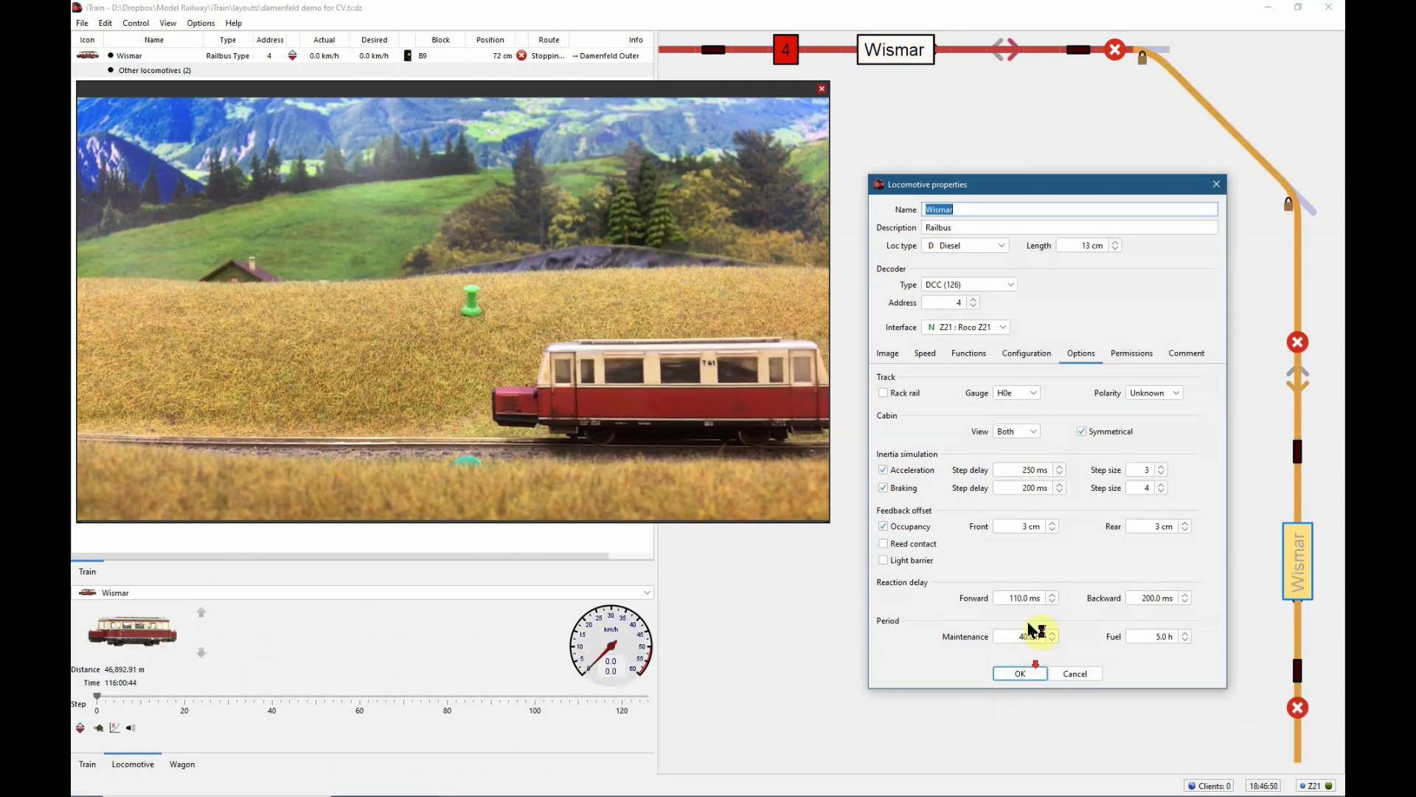
# Step the forward reaction delay down from 110.0 to 100.0 ms and confirm with OK
pyautogui.click(1008, 598)
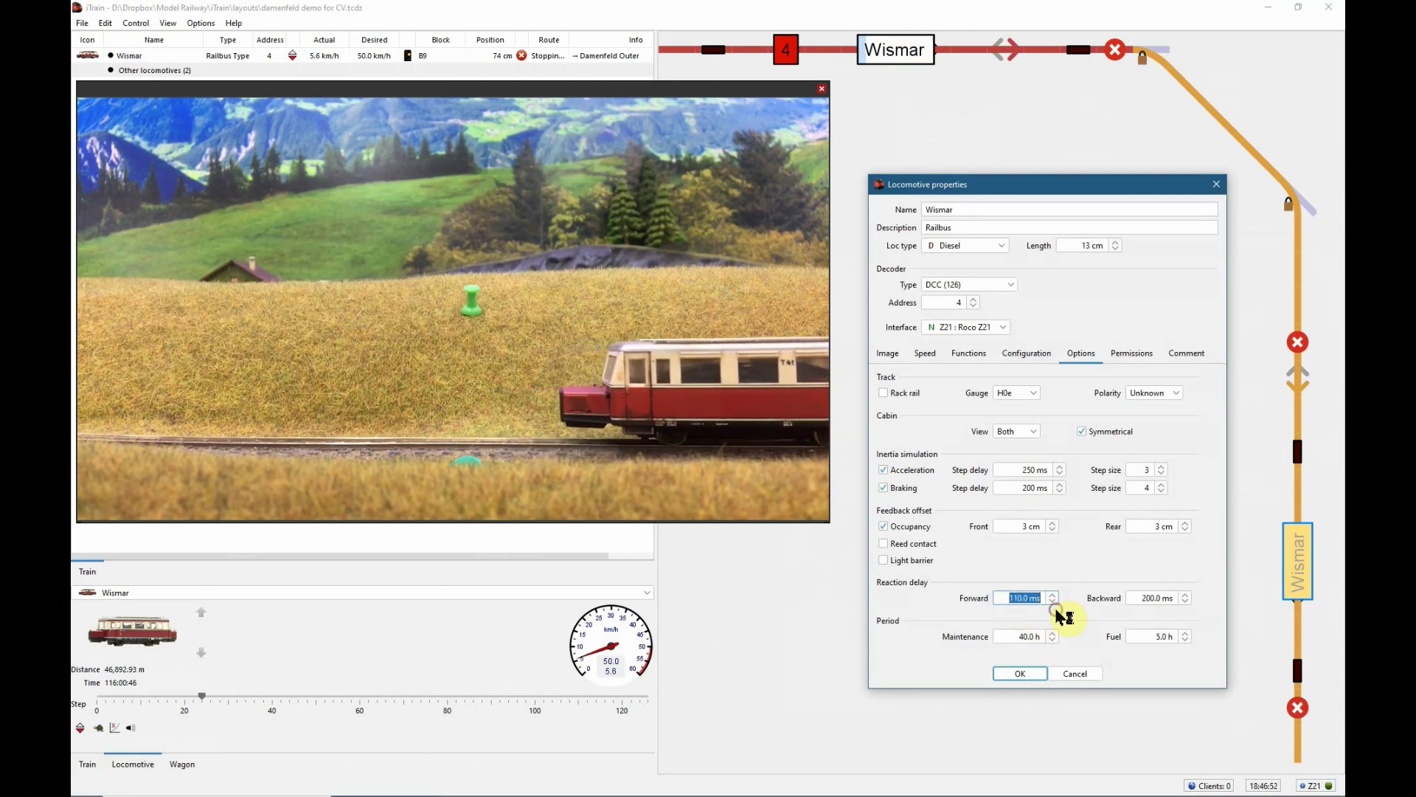
pyautogui.press('Down')
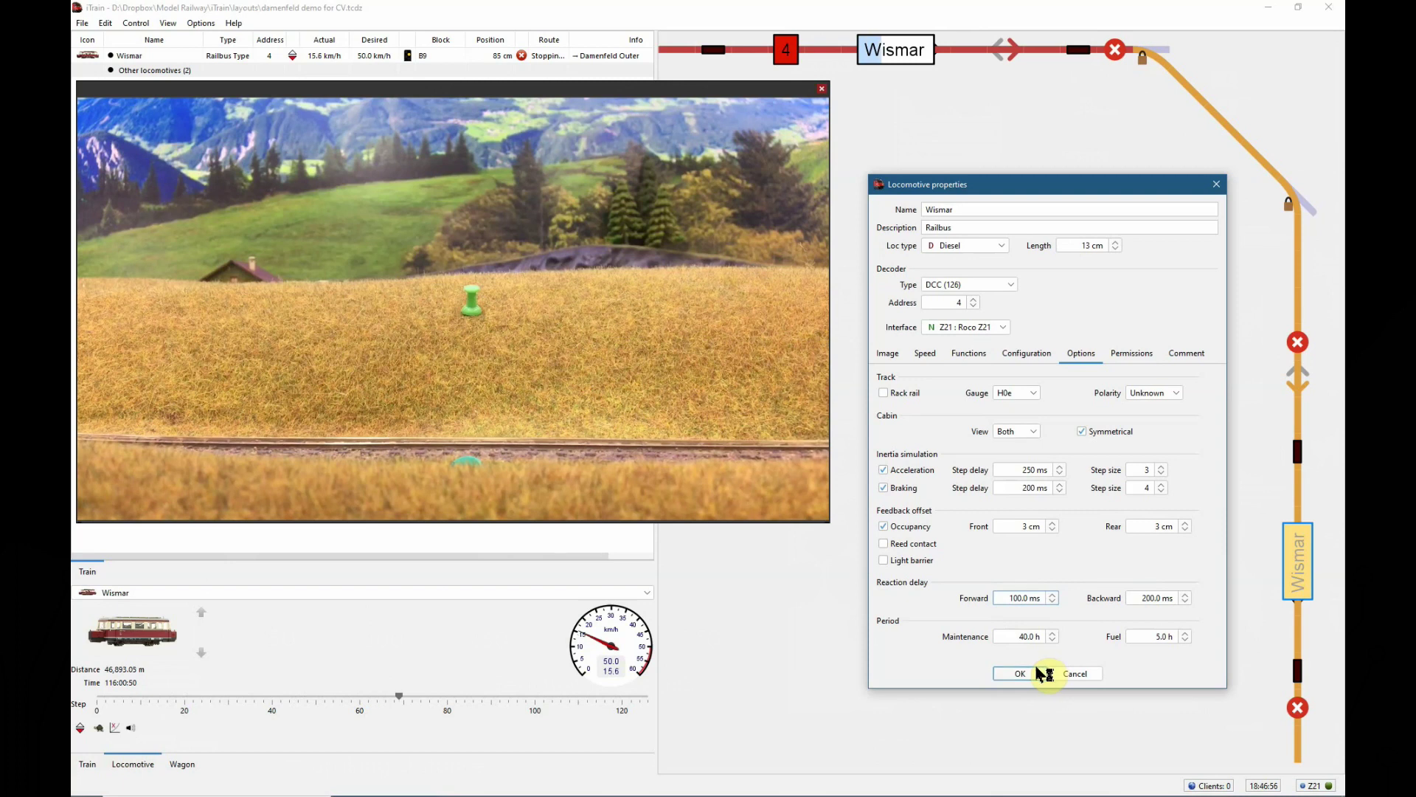
pyautogui.click(1033, 671)
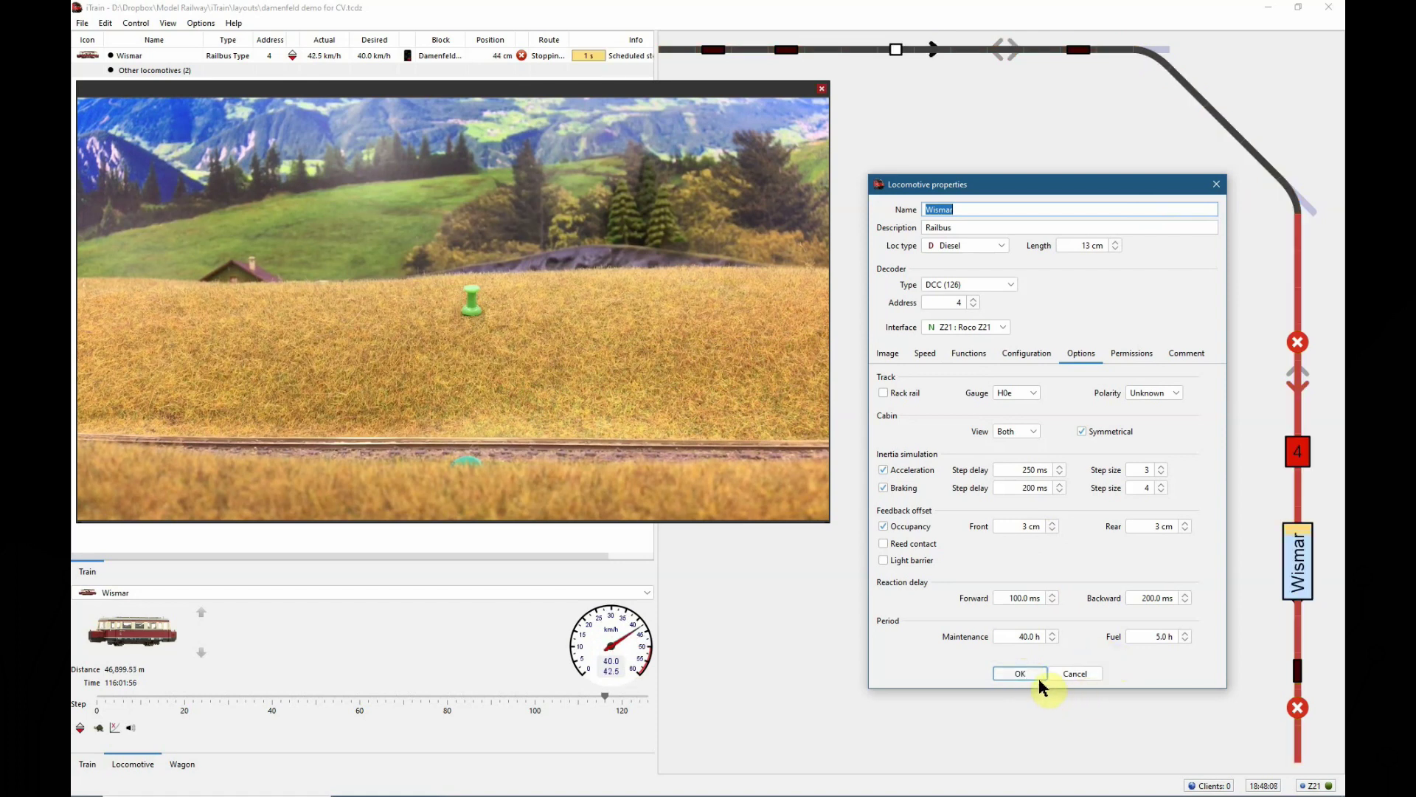
# Close the properties, route the railbus to the Wismar block, and start it at 50 km/h
pyautogui.click(1009, 668)
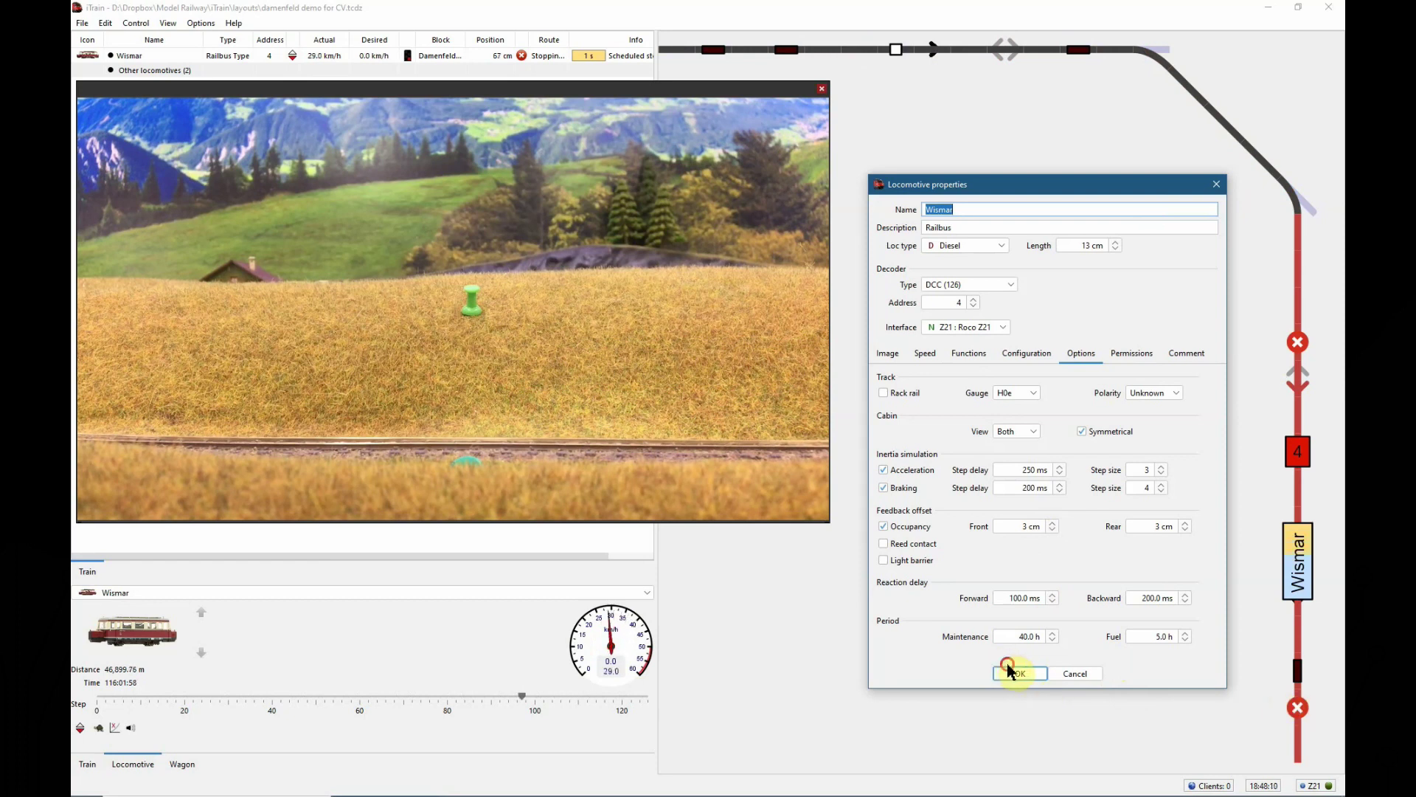
pyautogui.click(1297, 708)
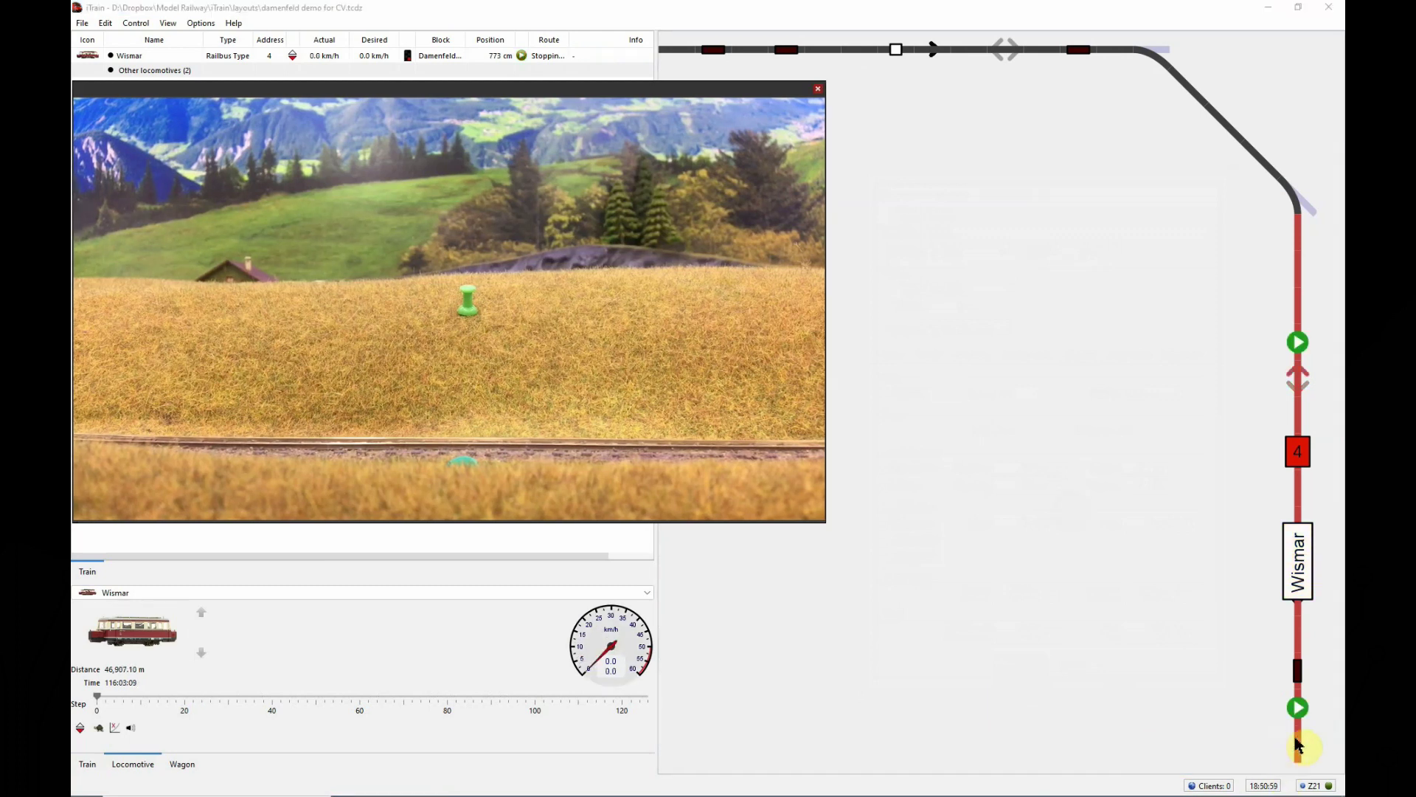
pyautogui.click(1300, 712)
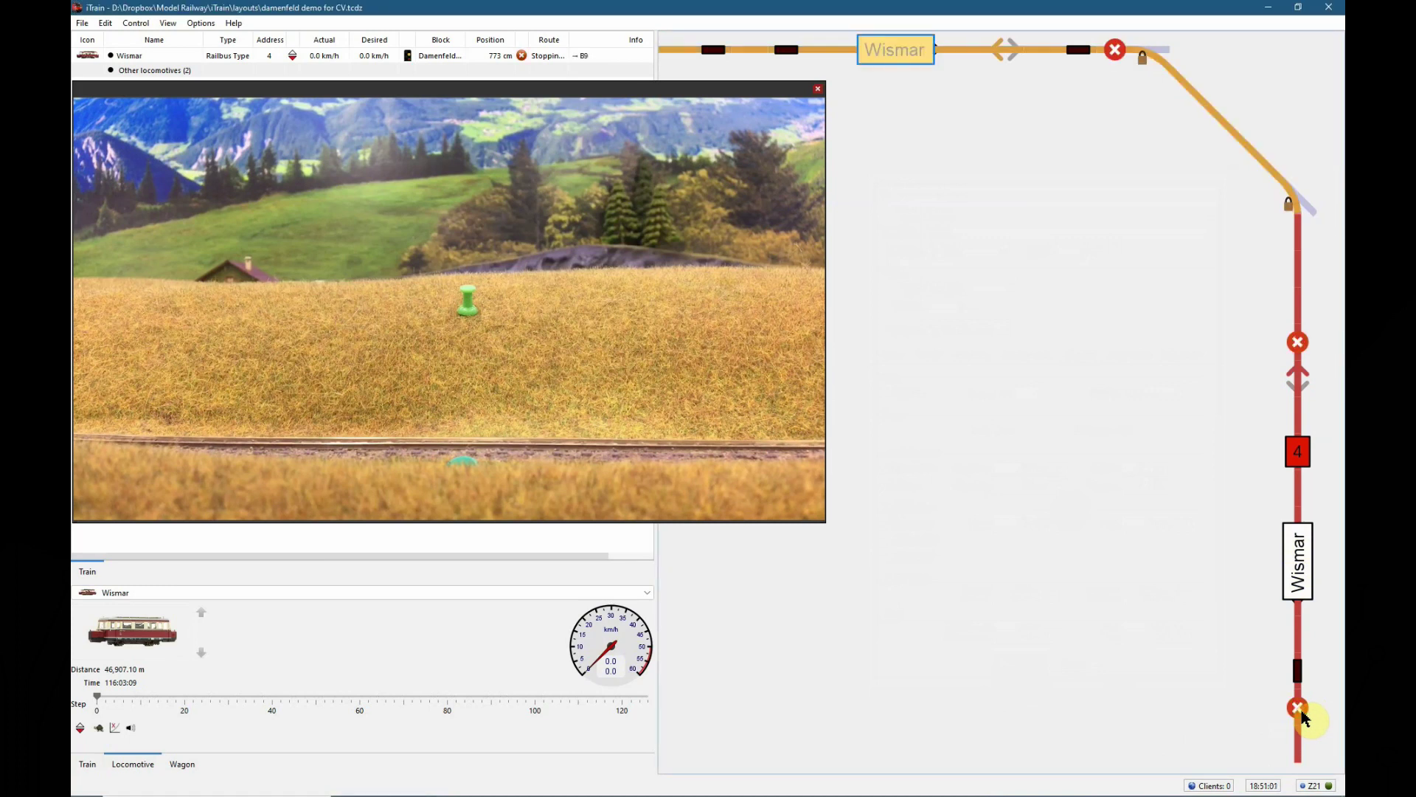
pyautogui.click(127, 699)
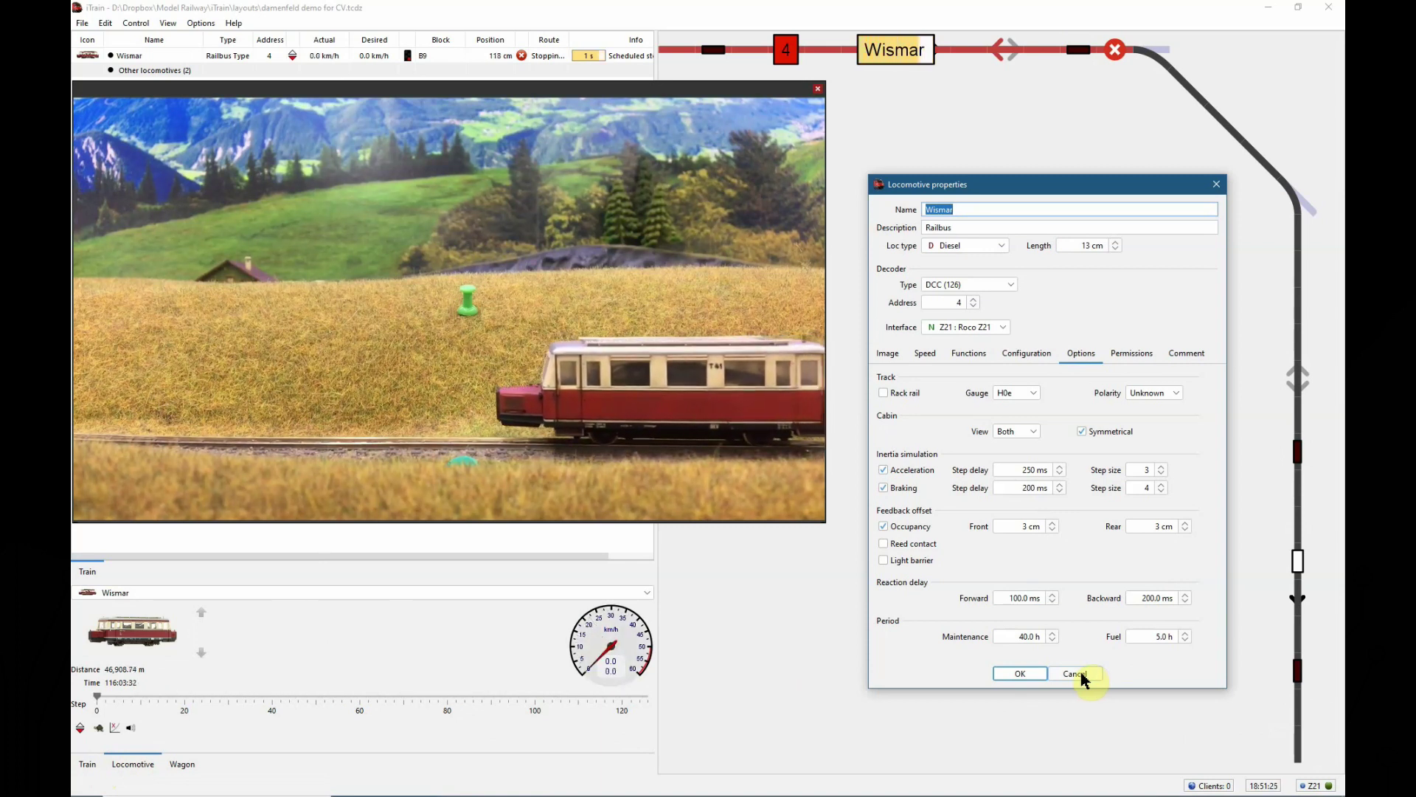
# Enter 180.0 ms as Wismar's backward reaction delay and save it
pyautogui.click(1147, 599)
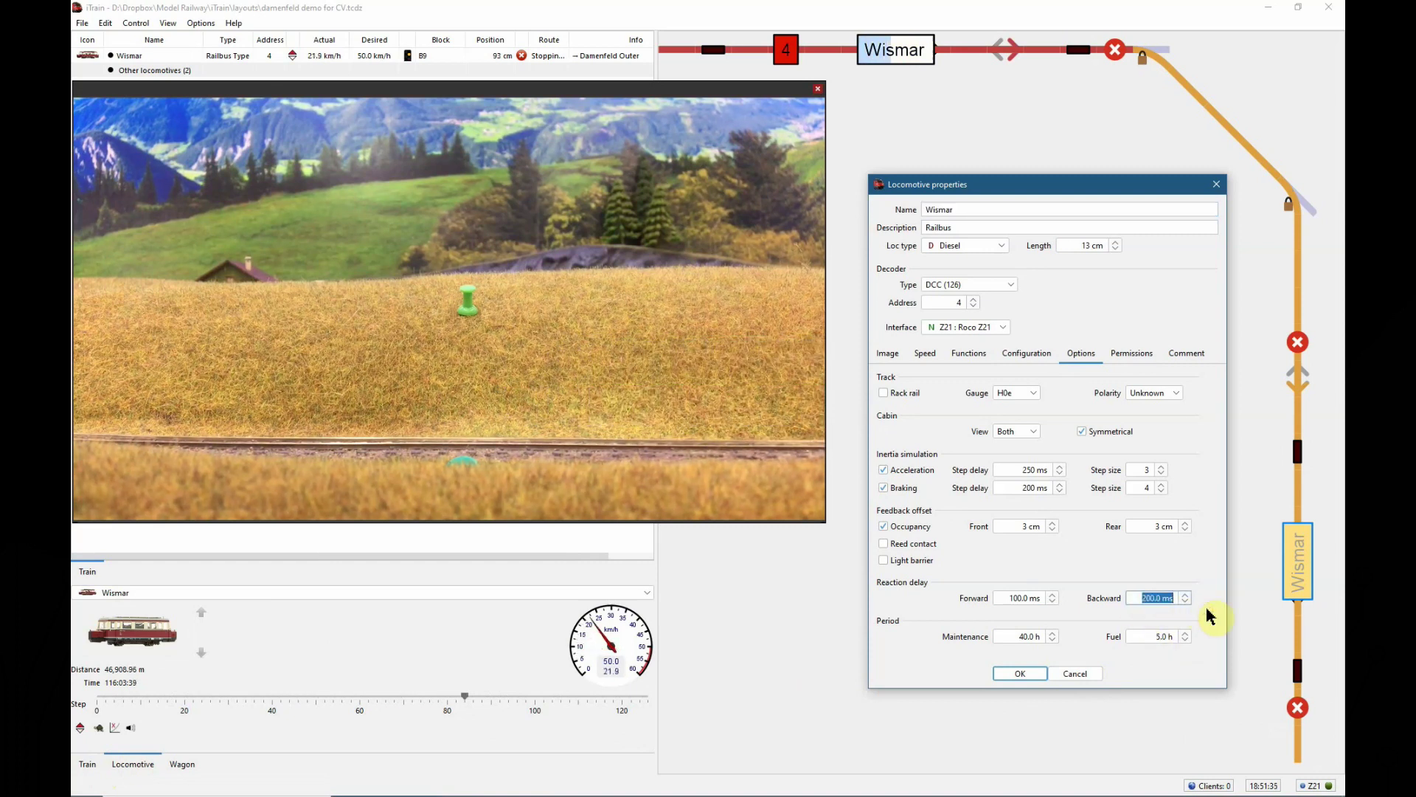
pyautogui.write('180.0 ms')
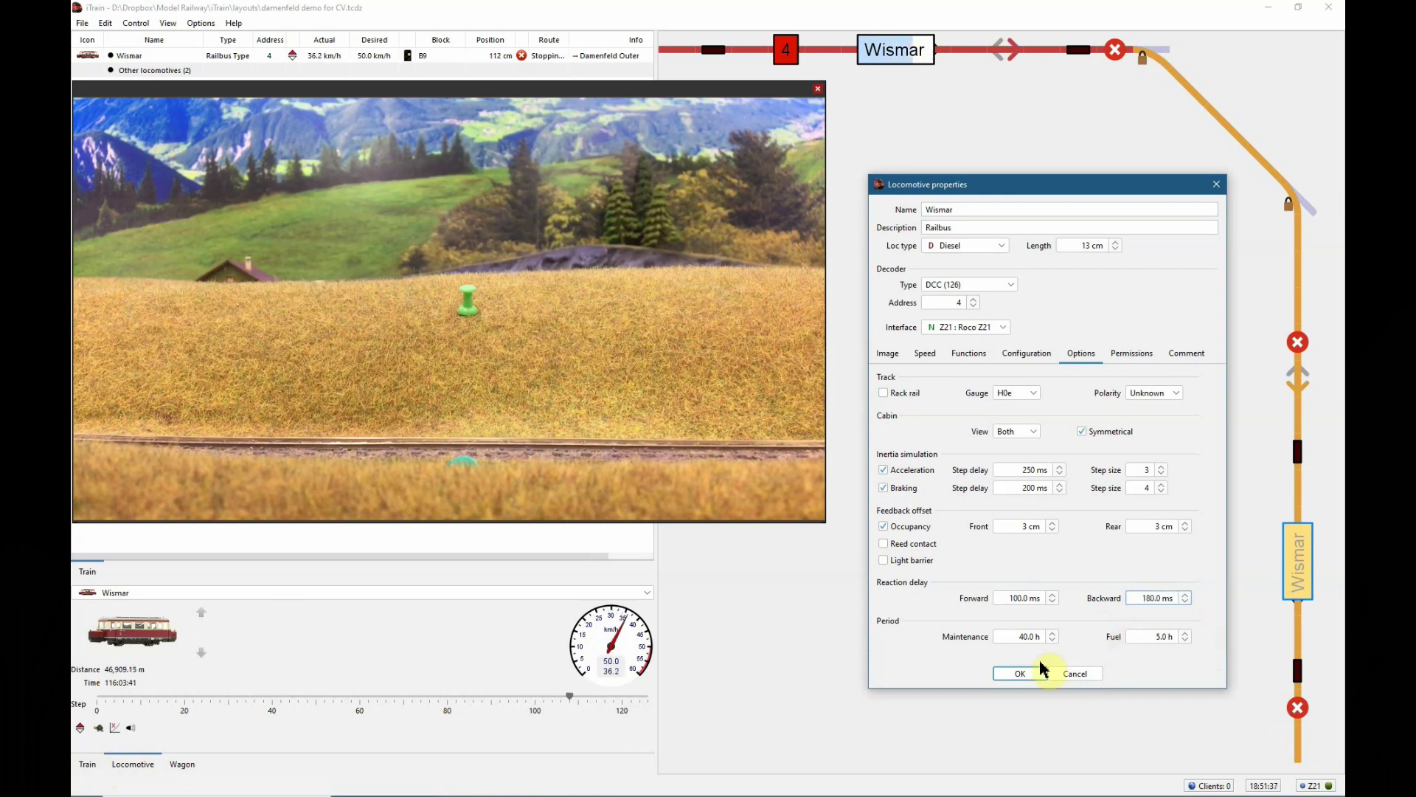
pyautogui.click(1040, 673)
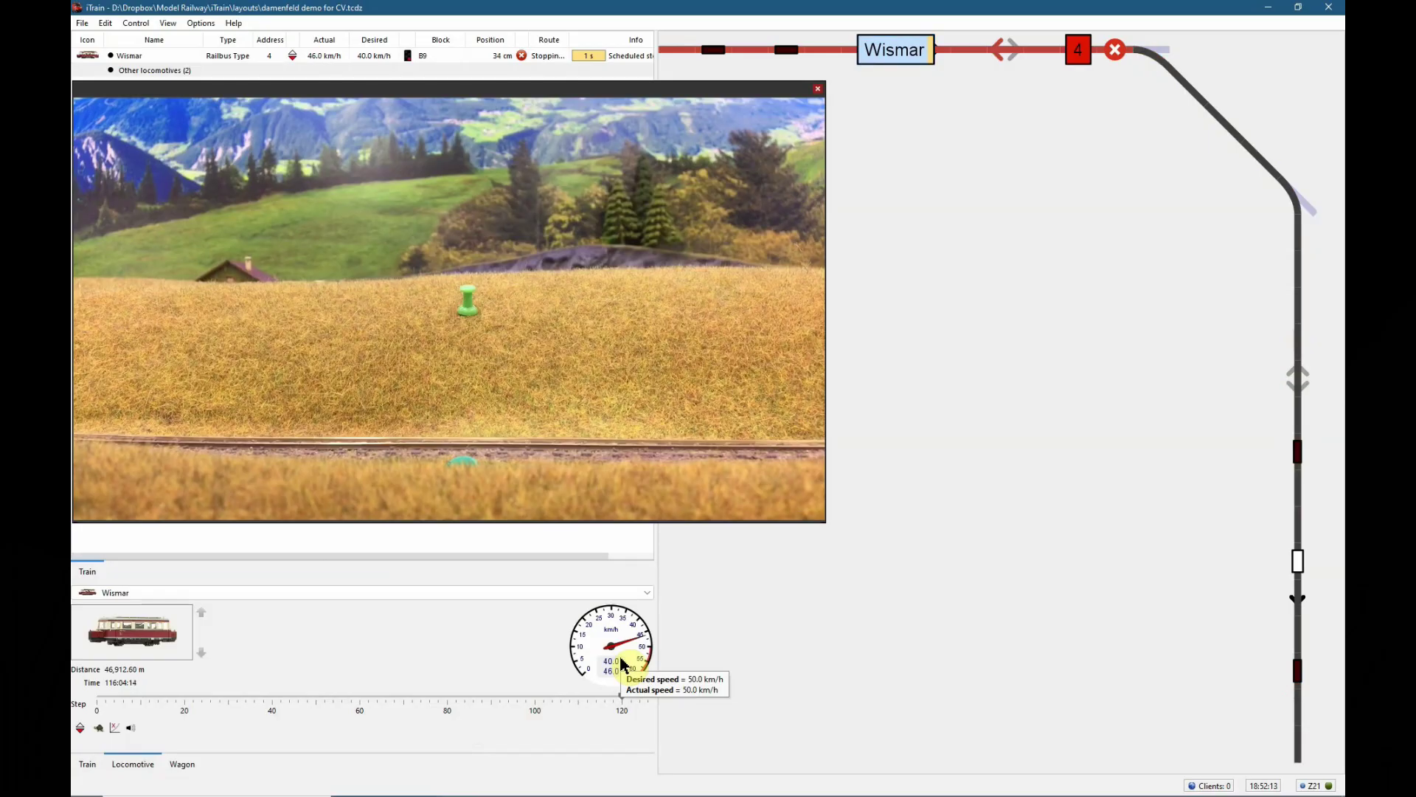
pyautogui.doubleClick(135, 643)
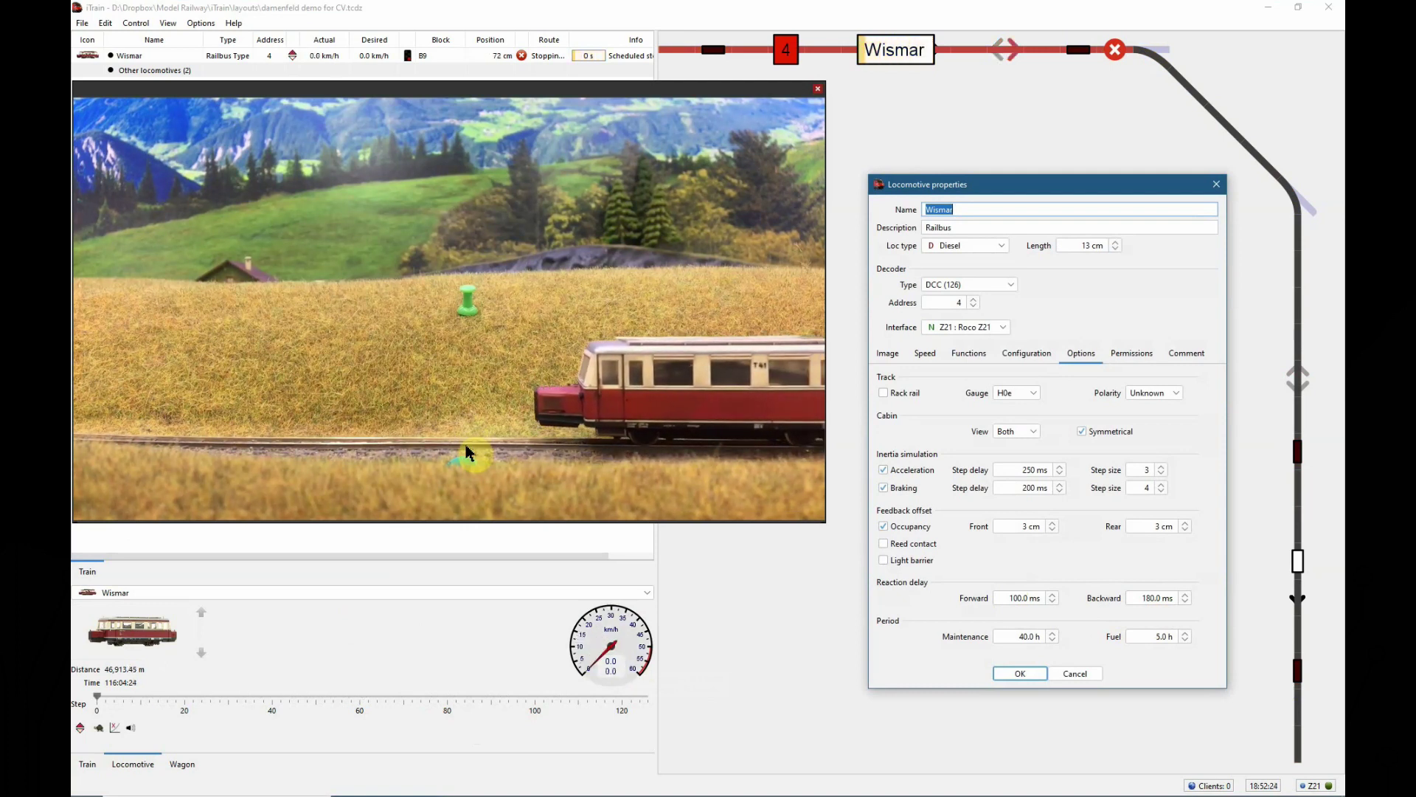
# Set Wismar's backward reaction delay to 150 ms, save, and check it in the reopened properties
pyautogui.click(1133, 596)
pyautogui.write('150')
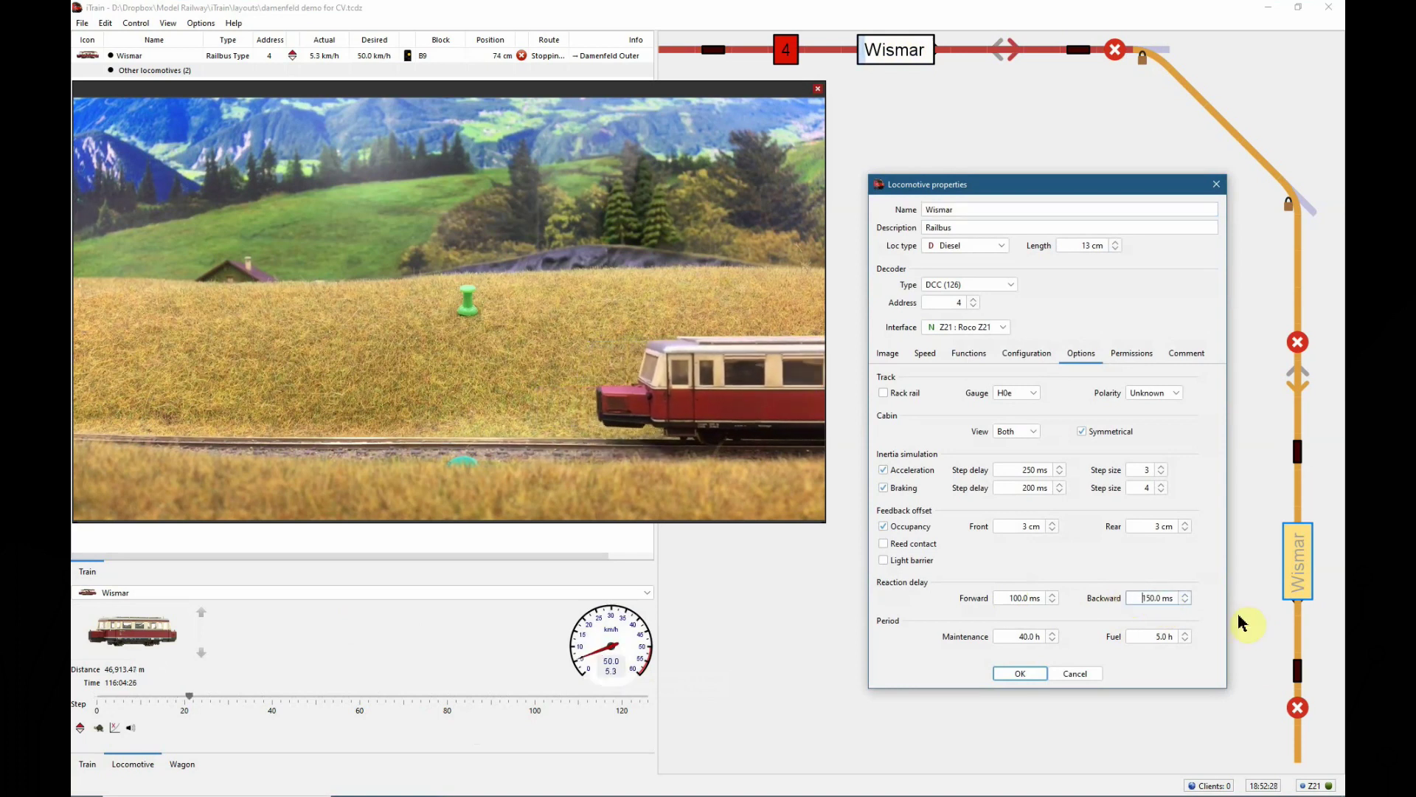
pyautogui.click(1038, 675)
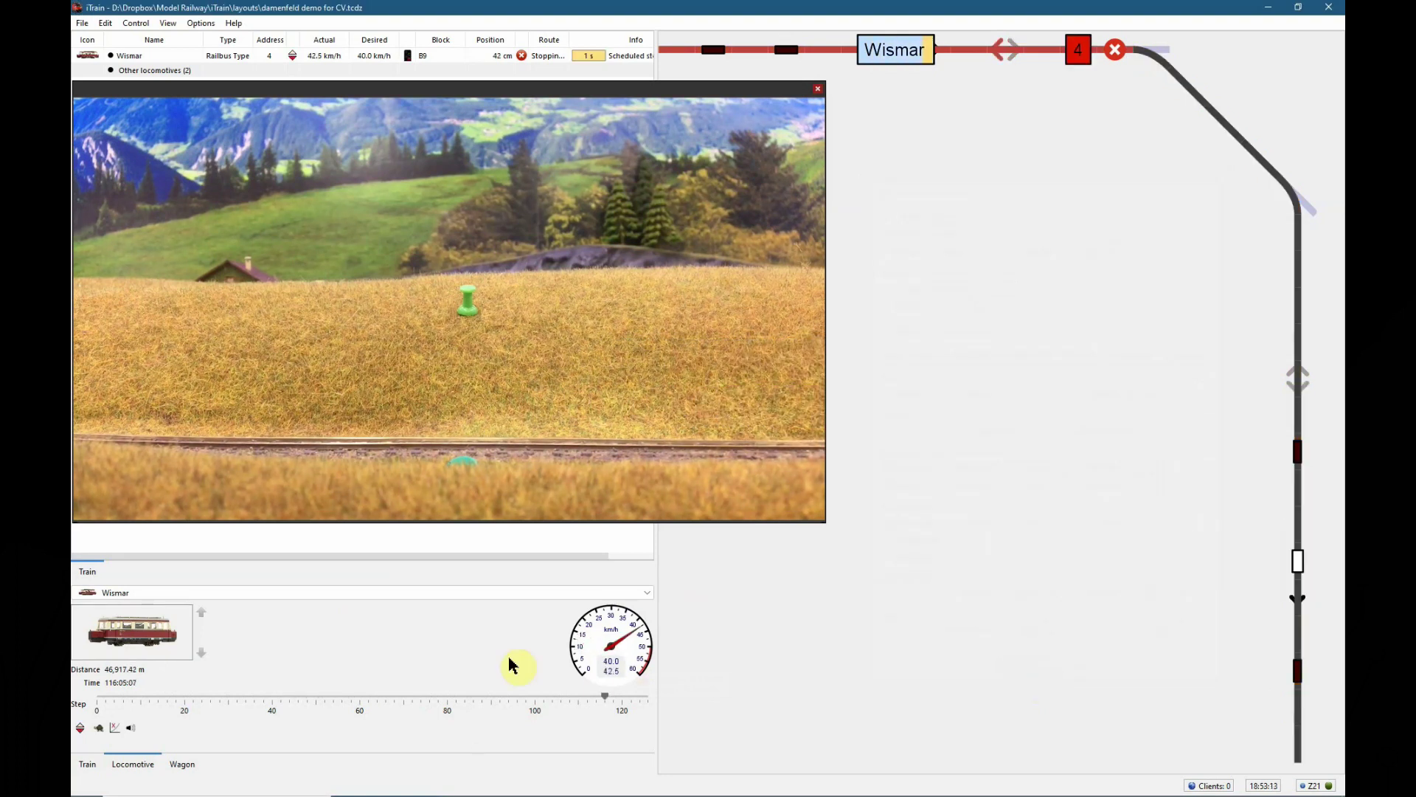
pyautogui.doubleClick(168, 631)
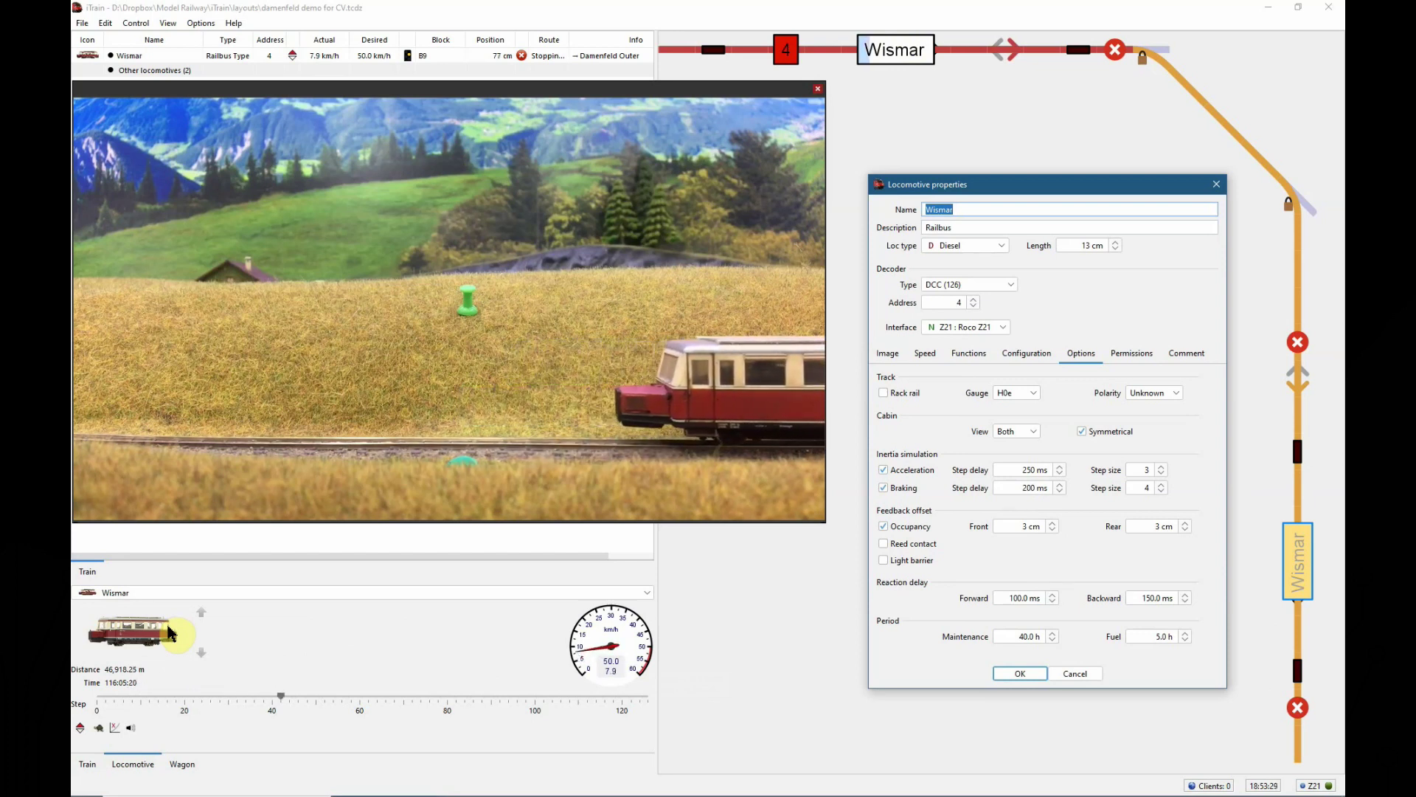
pyautogui.click(1028, 679)
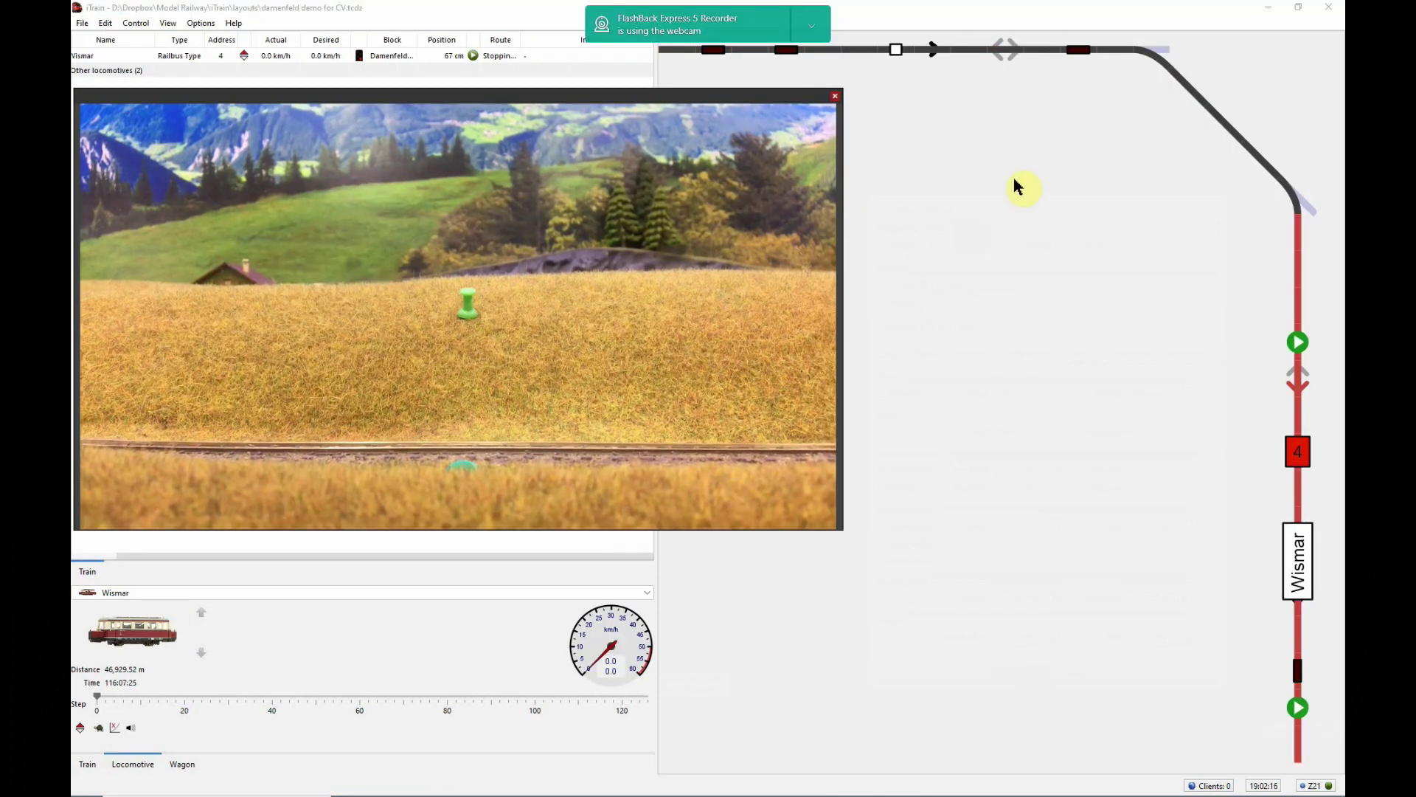
# Review Wismar's reaction delay settings in locomotive properties and close without changes
pyautogui.doubleClick(123, 650)
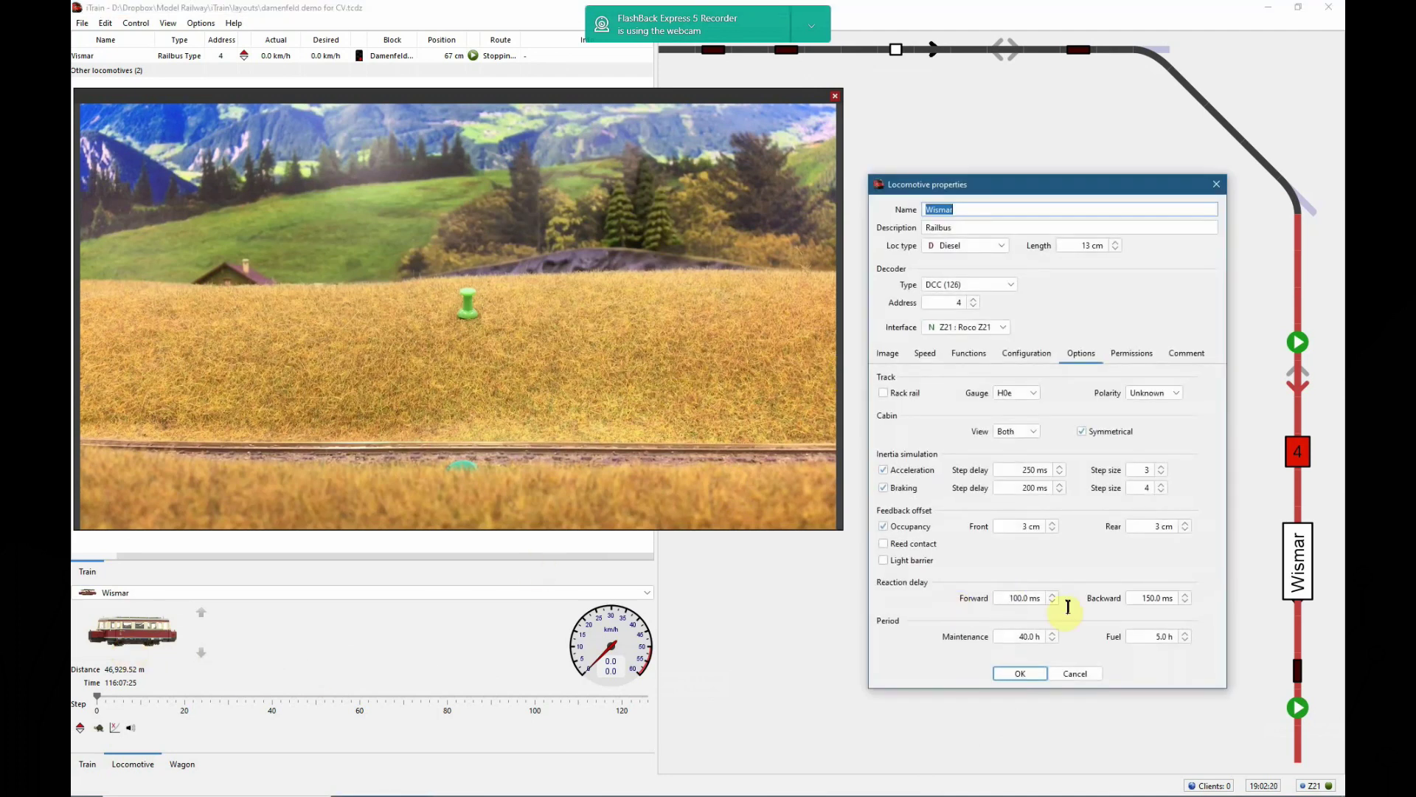
pyautogui.click(1144, 598)
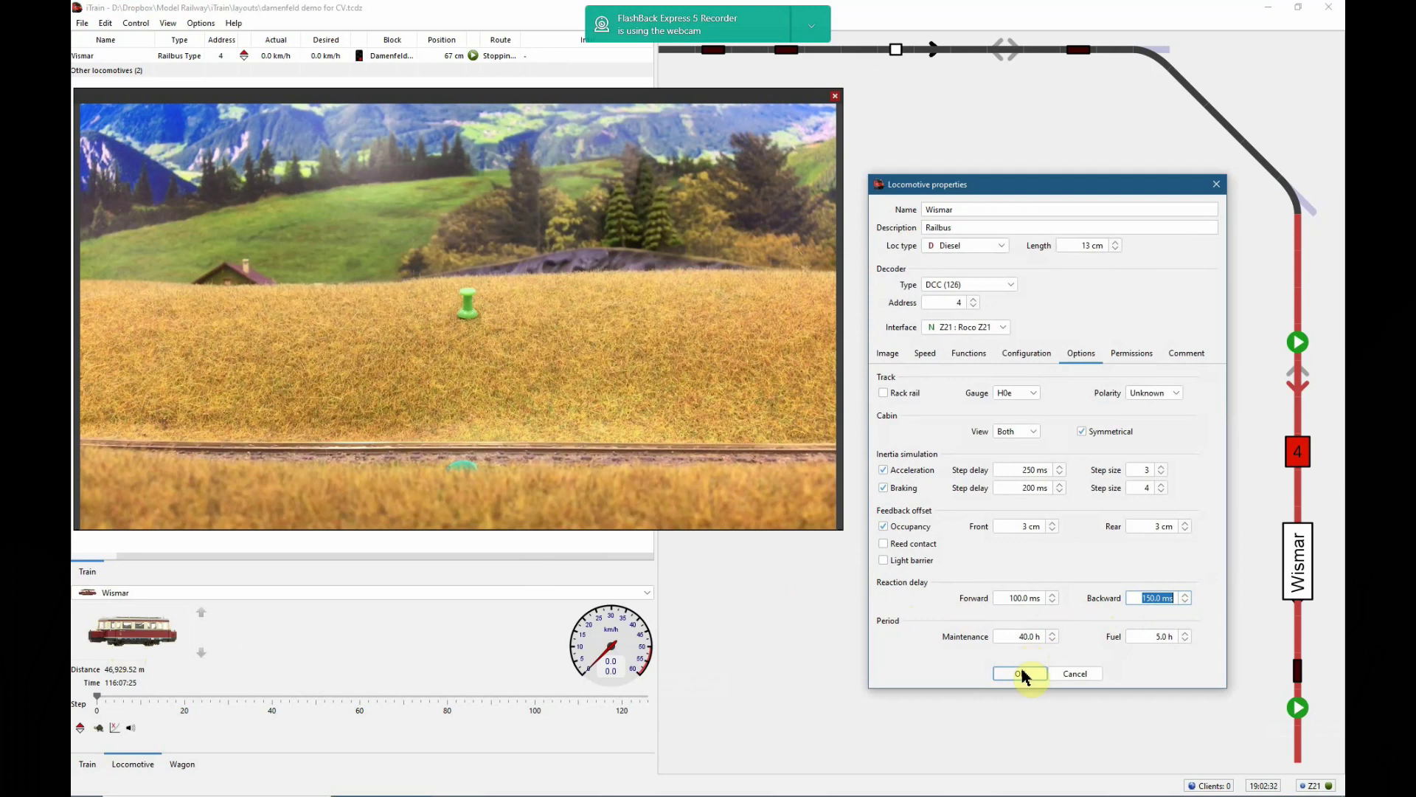
pyautogui.click(1075, 674)
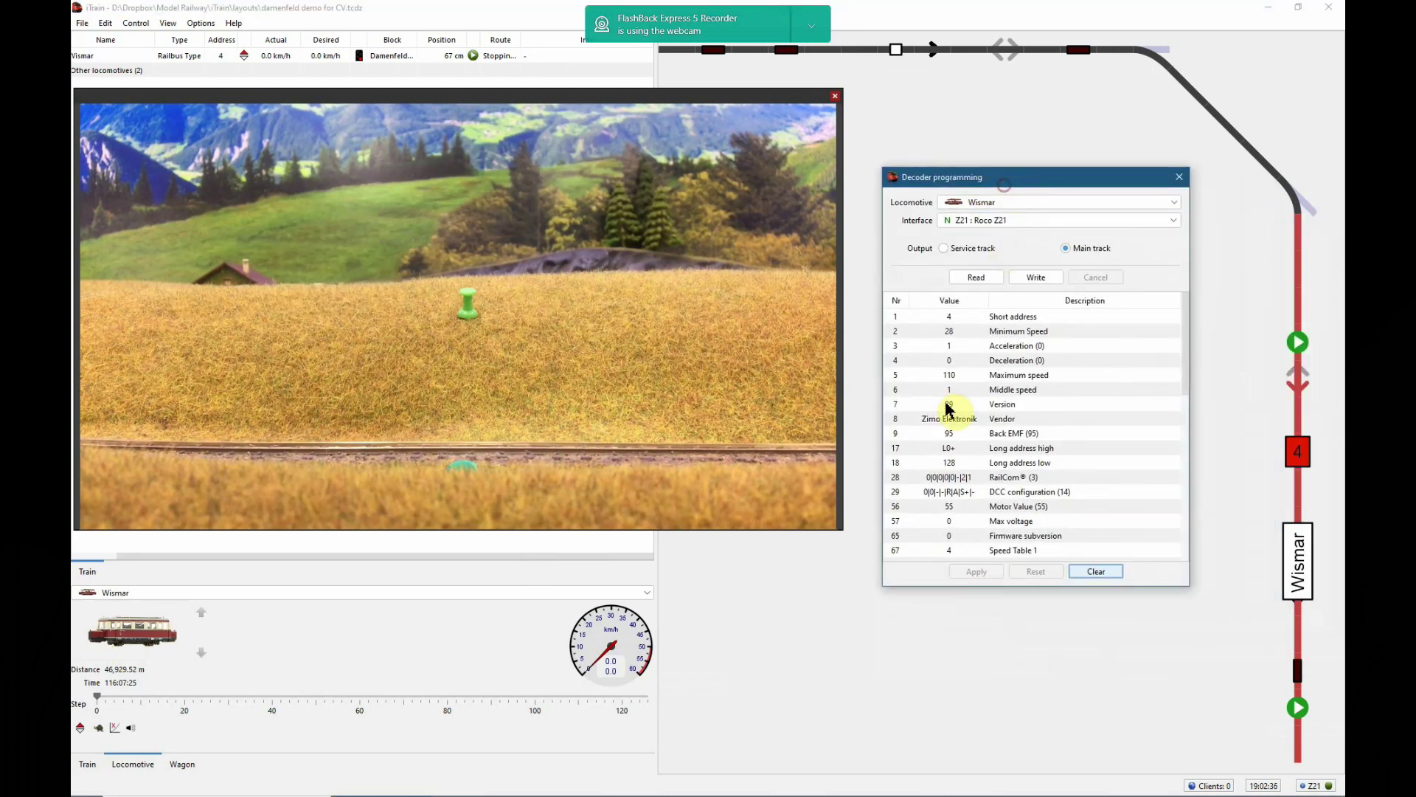
# Set CV4 Deceleration to 20, write it to the decoder and apply
pyautogui.doubleClick(949, 361)
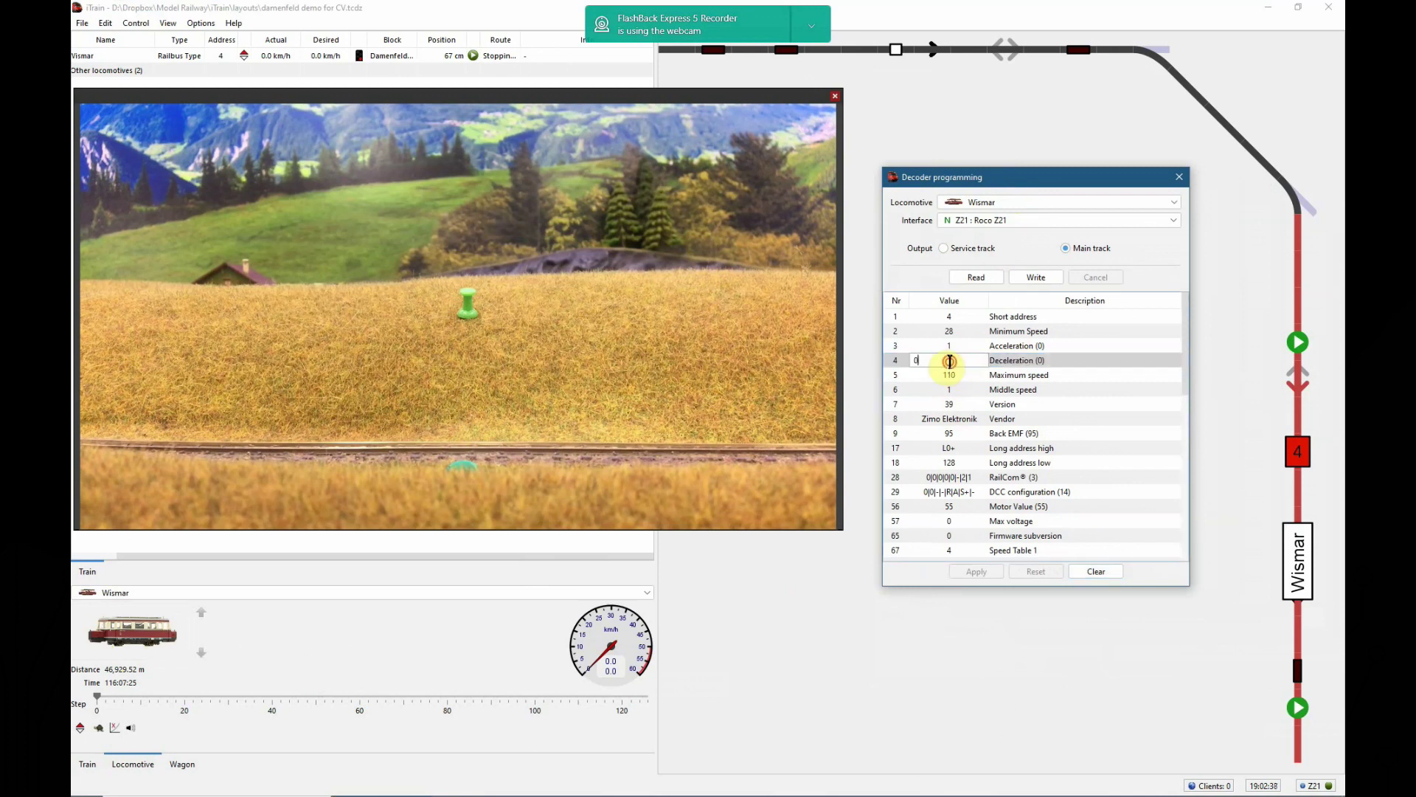
pyautogui.click(889, 361)
pyautogui.write('20')
pyautogui.press('Return')
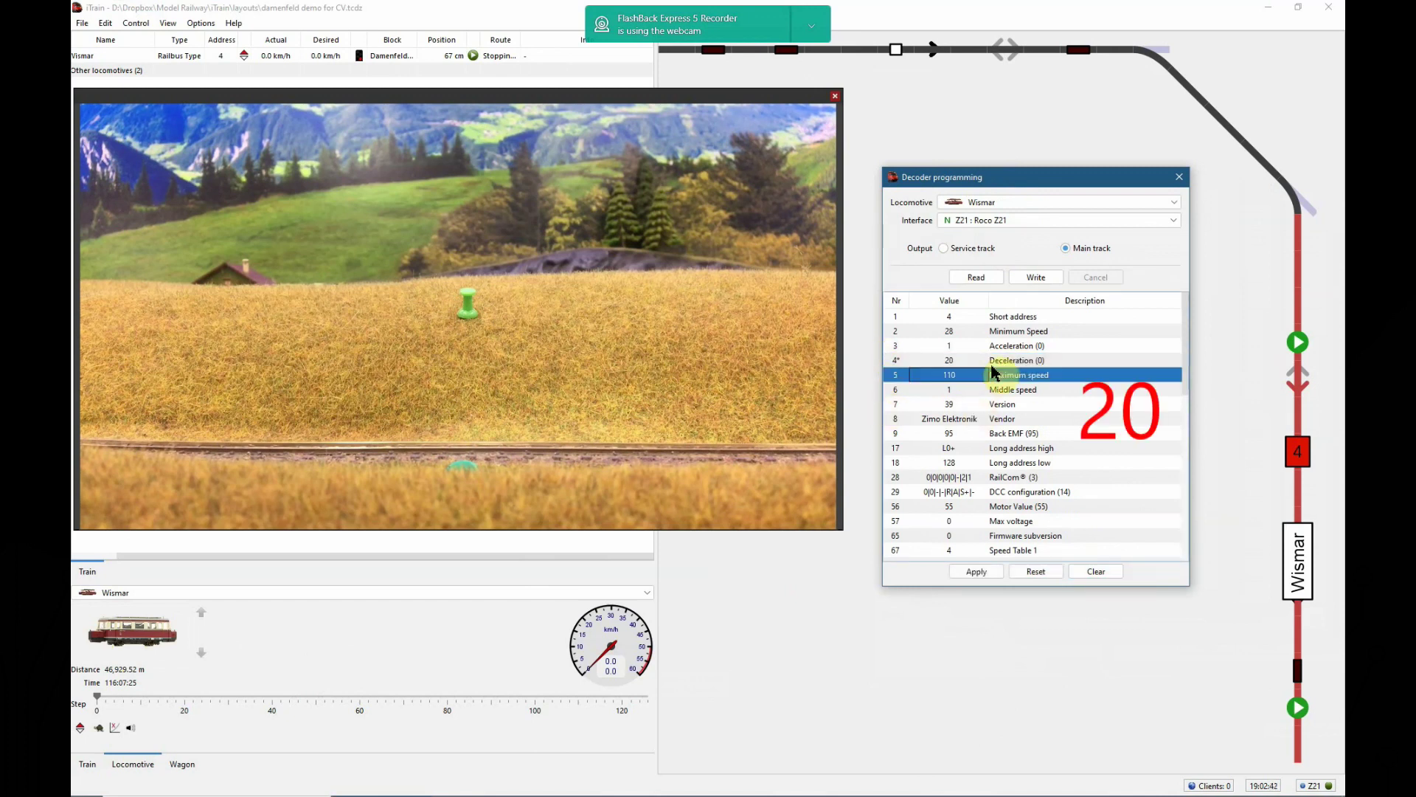
pyautogui.click(1034, 277)
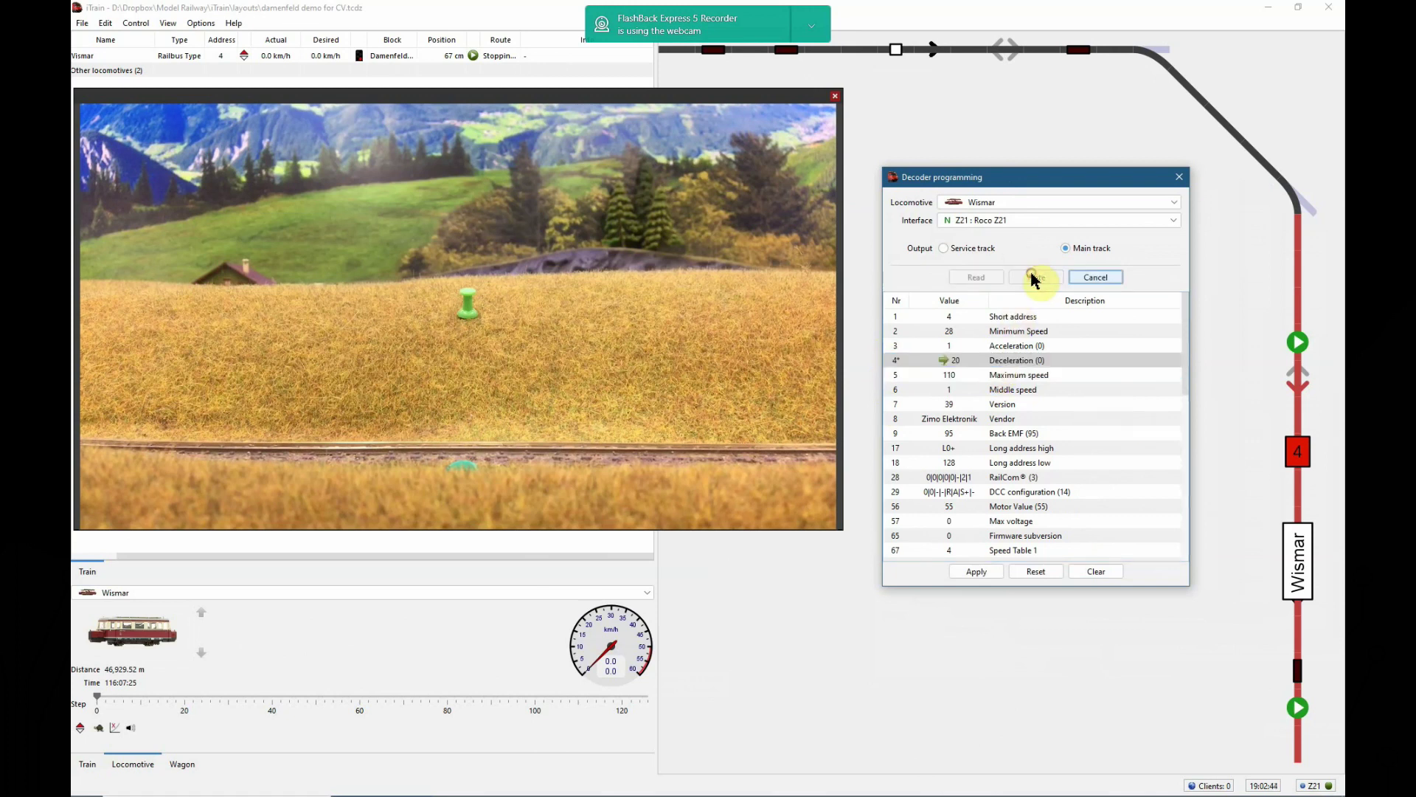
pyautogui.click(989, 573)
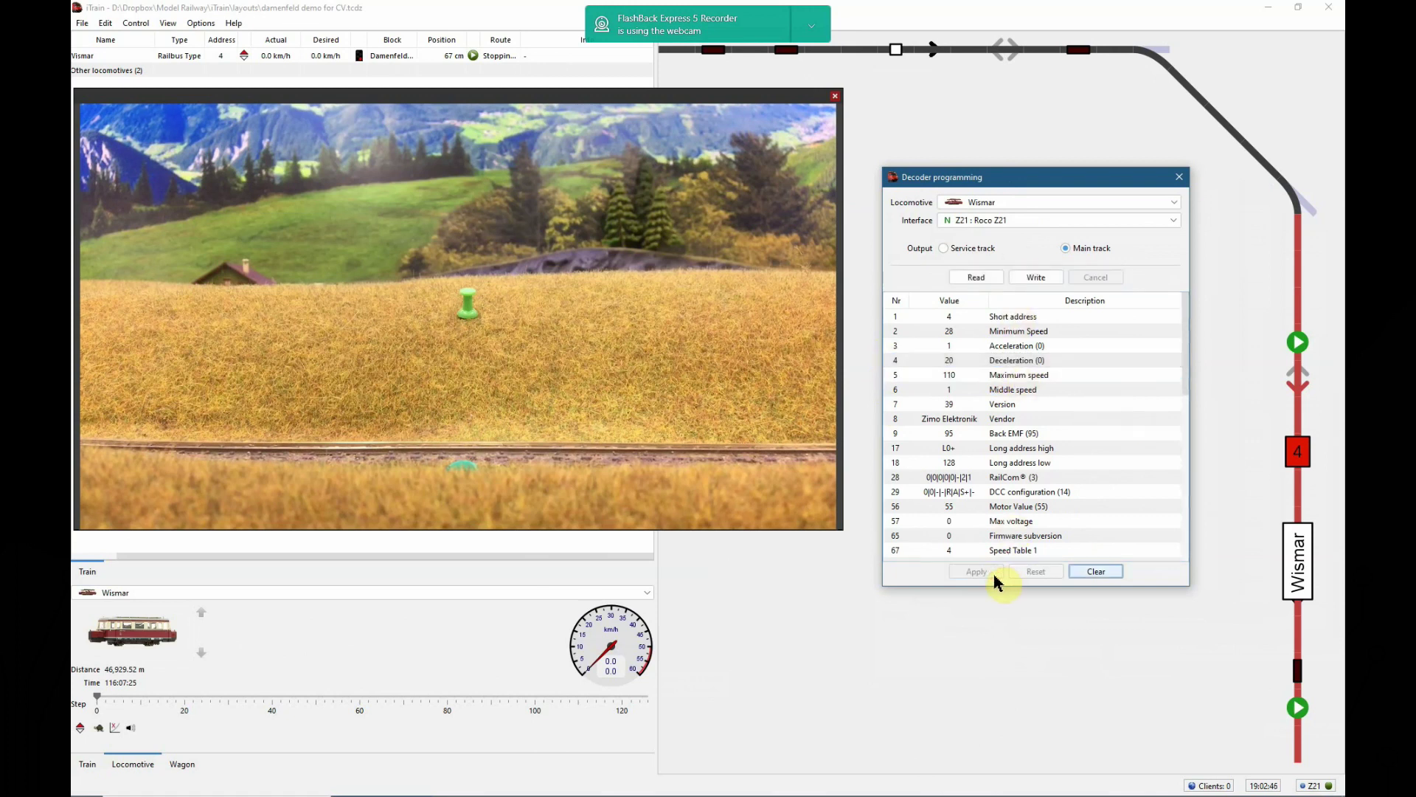
# Set a route toward the Wismar block and close the decoder programming window
pyautogui.click(1297, 354)
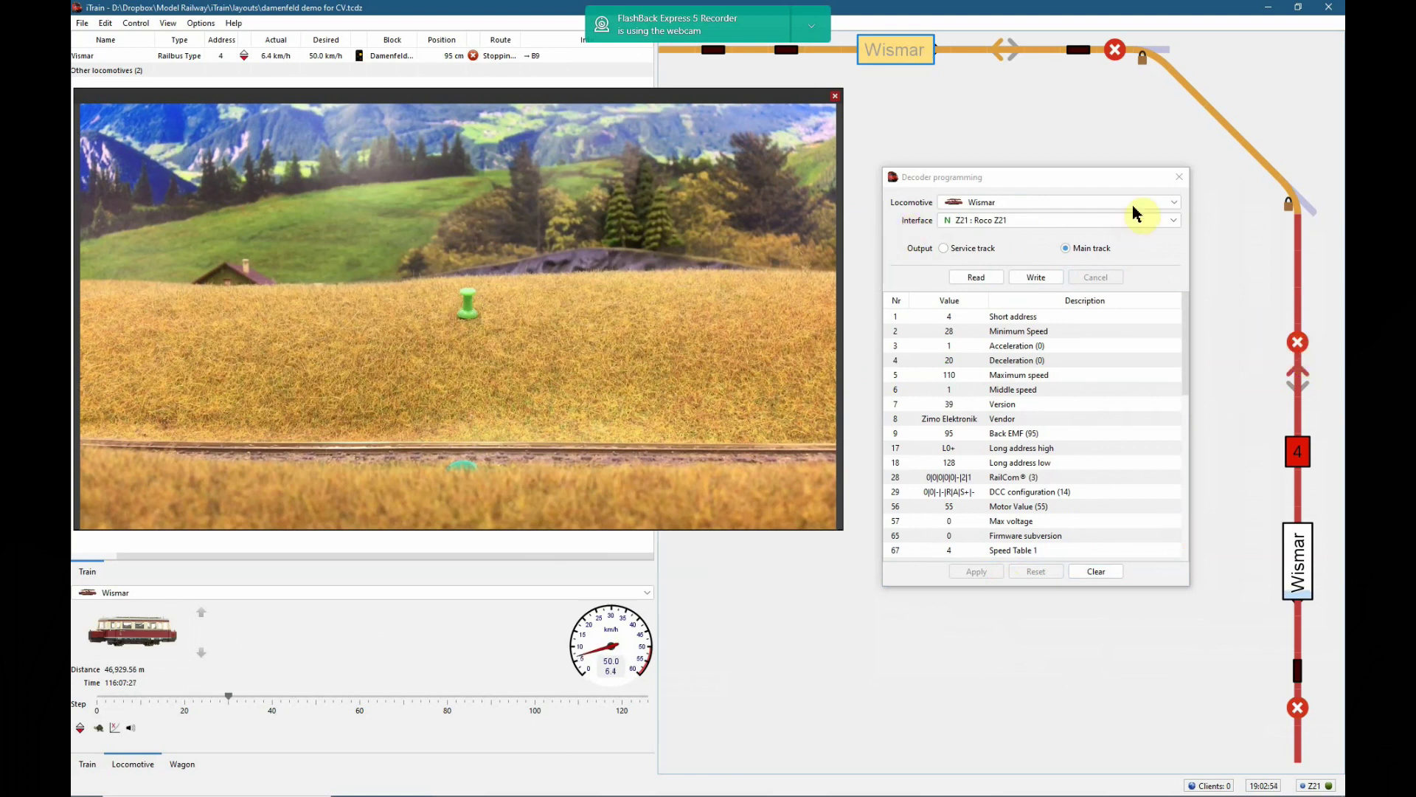
pyautogui.click(1175, 186)
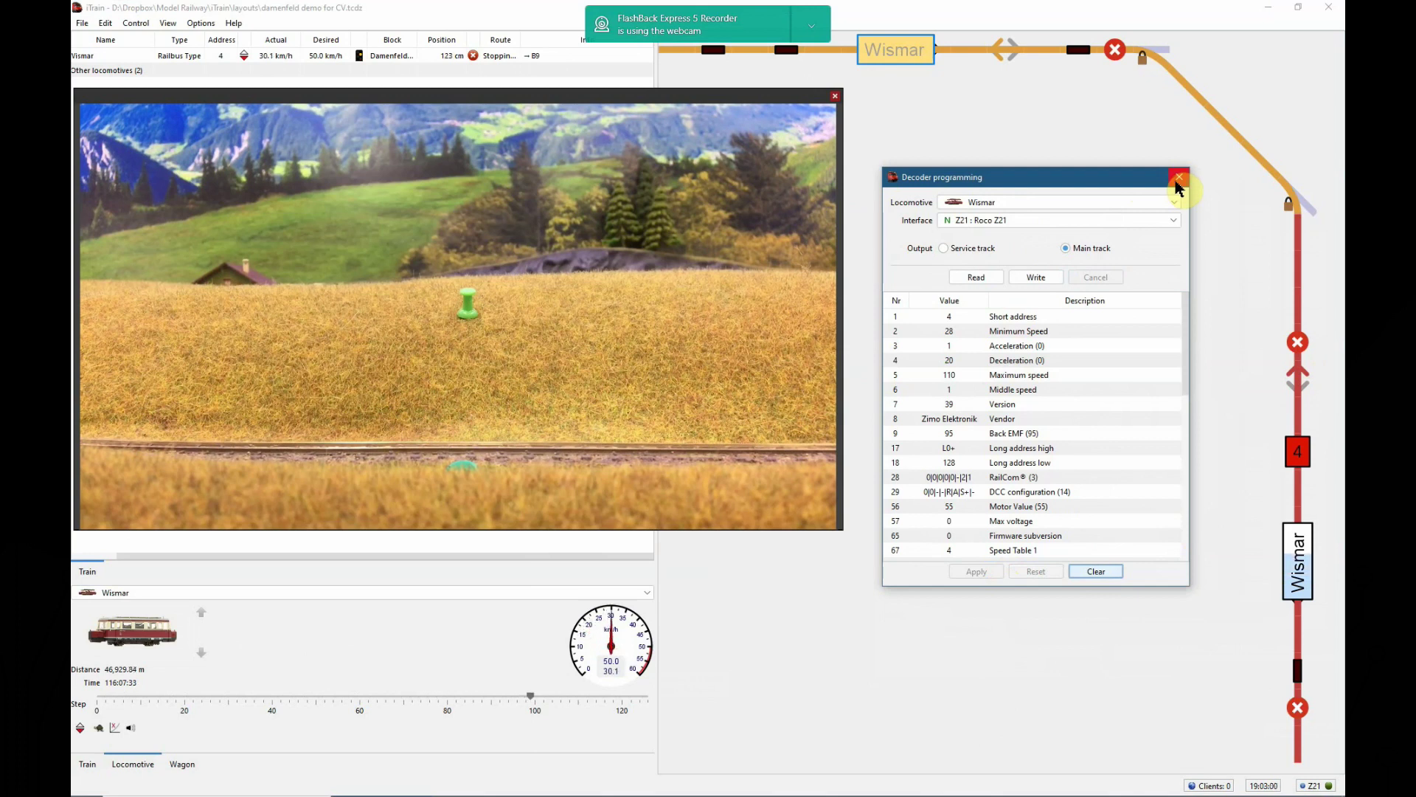
pyautogui.click(1177, 180)
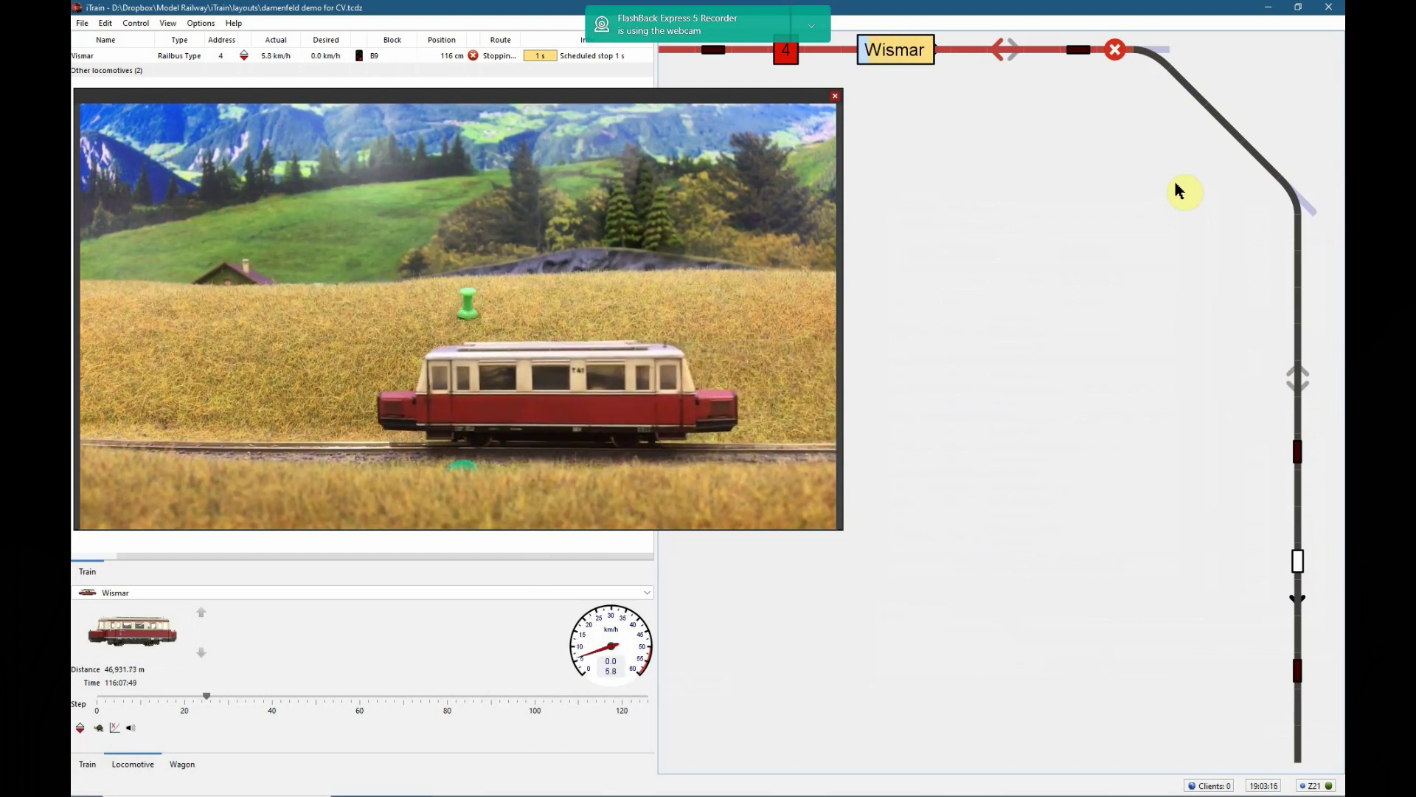
# Replace the Wismar railbus's 150 ms backward reaction delay with 750 ms and apply the properties
pyautogui.doubleClick(147, 619)
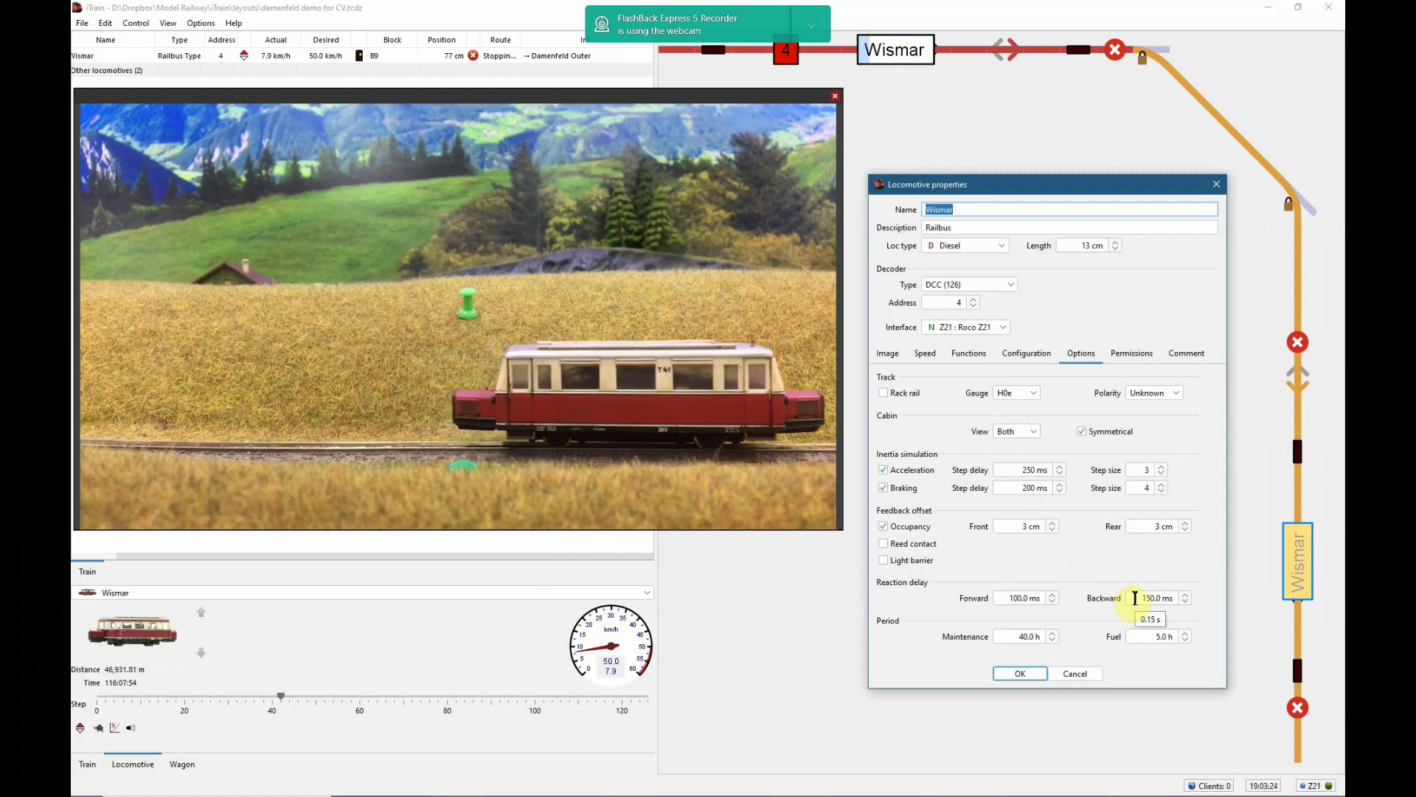
pyautogui.moveTo(1135, 597); pyautogui.dragTo(1188, 595)
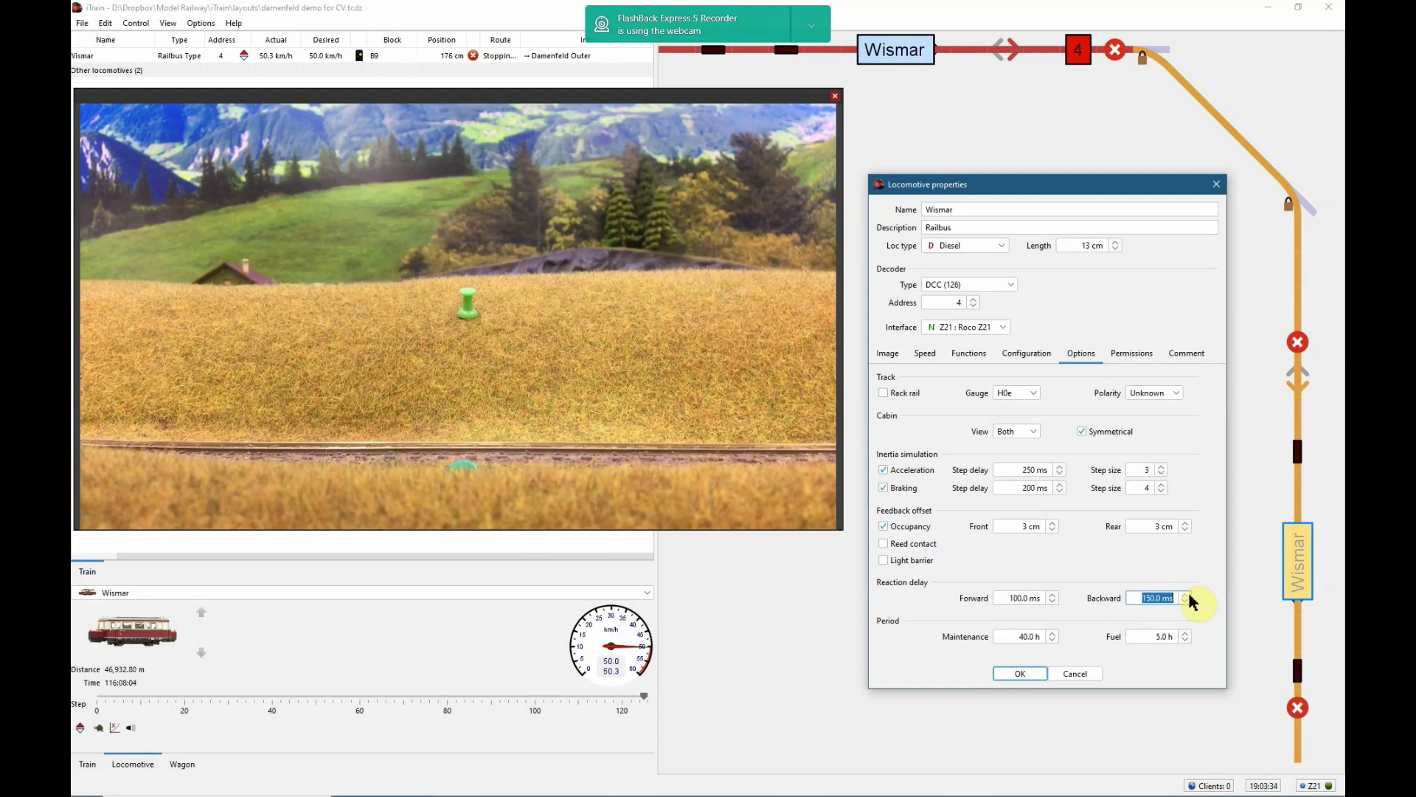
pyautogui.write('750')
pyautogui.press('Tab')
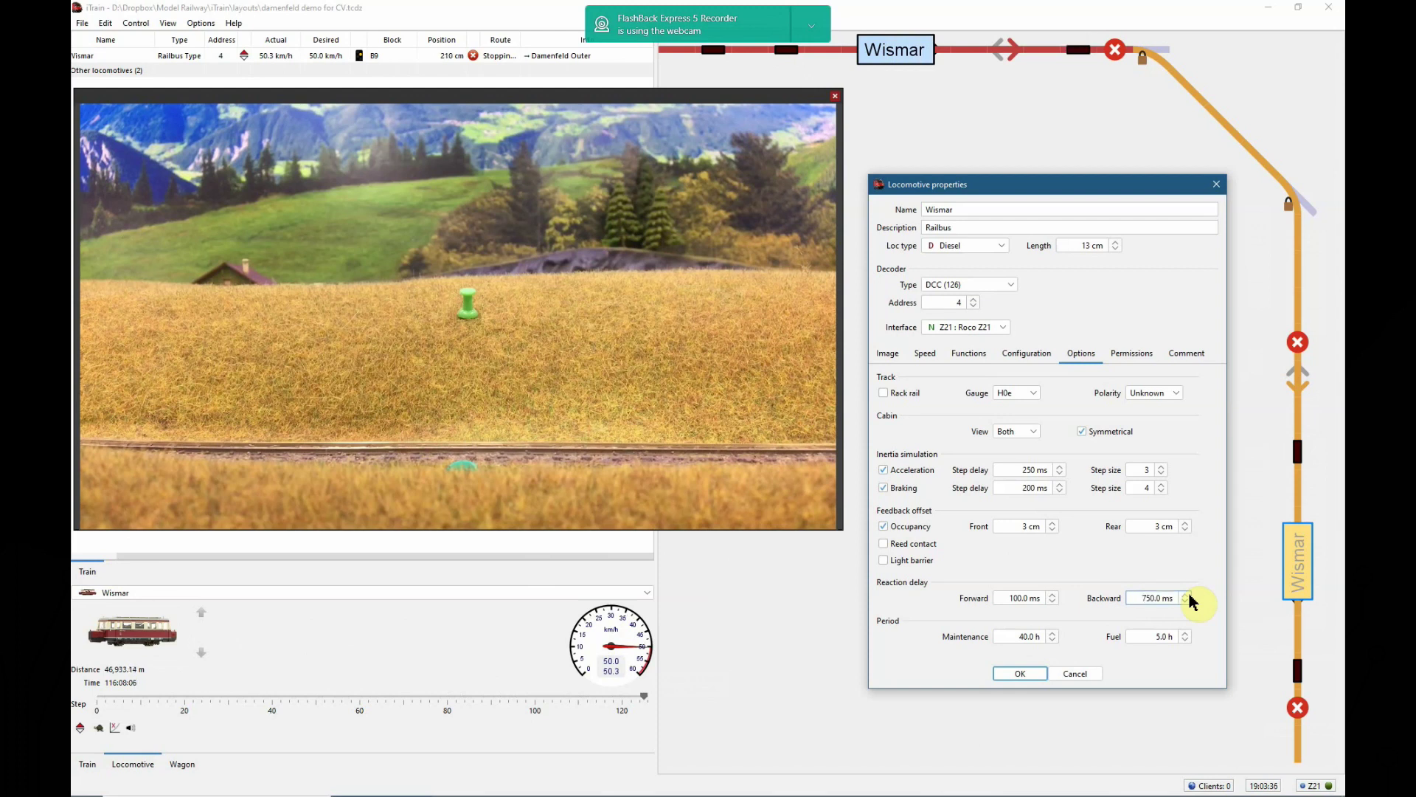
pyautogui.click(1028, 674)
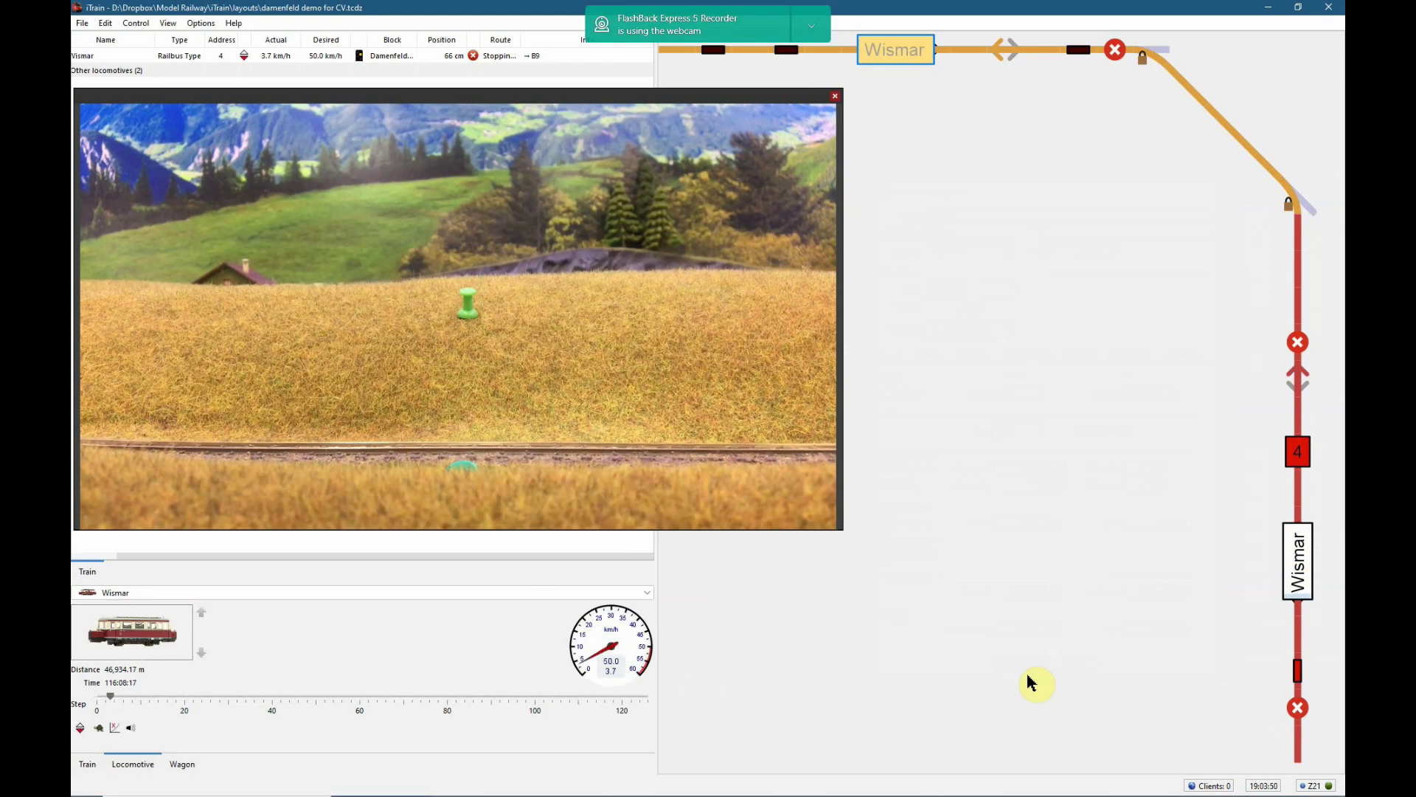
# Check in Wismar's decoder CV values that the CV4 deceleration is 20
pyautogui.doubleClick(133, 639)
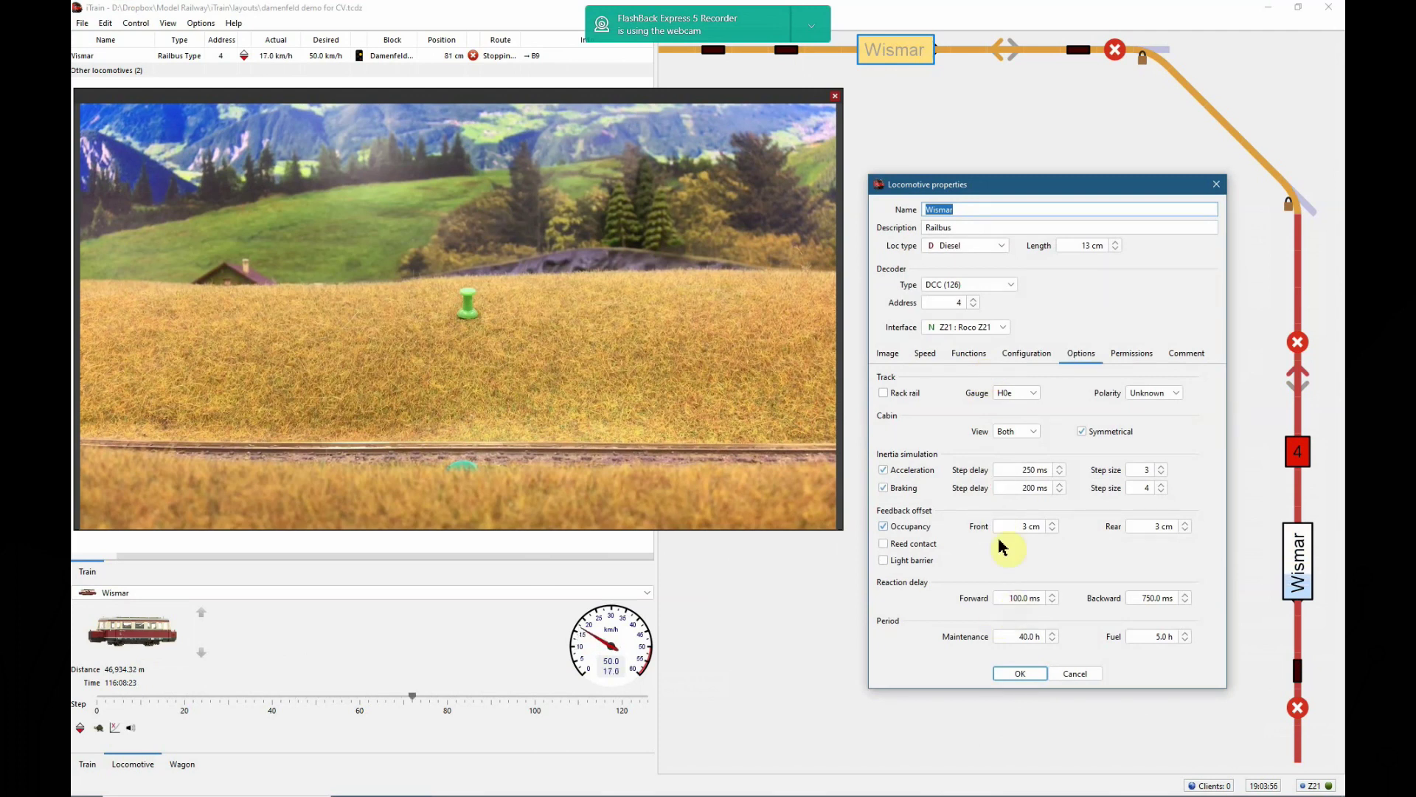
pyautogui.click(1016, 355)
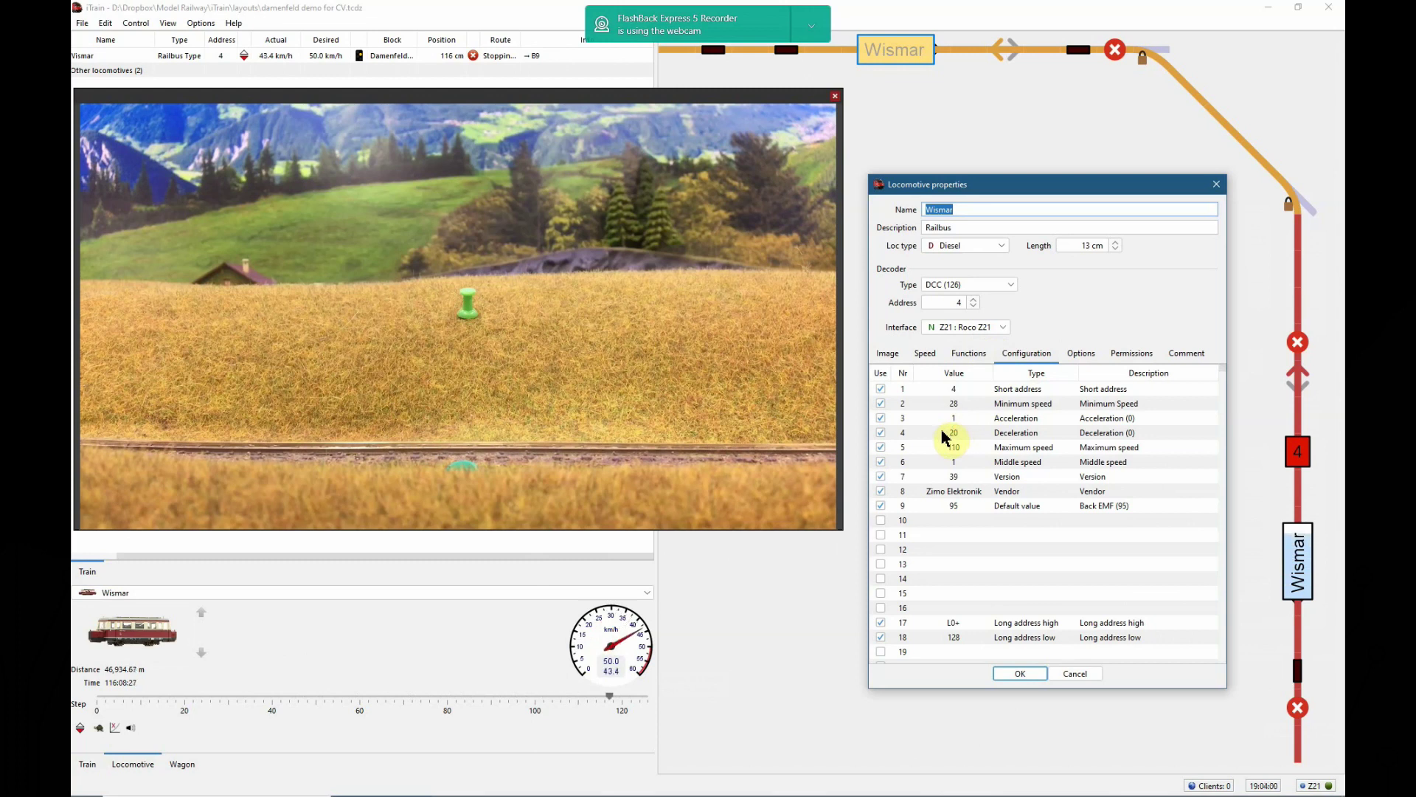
pyautogui.scroll(-1, 953, 437)
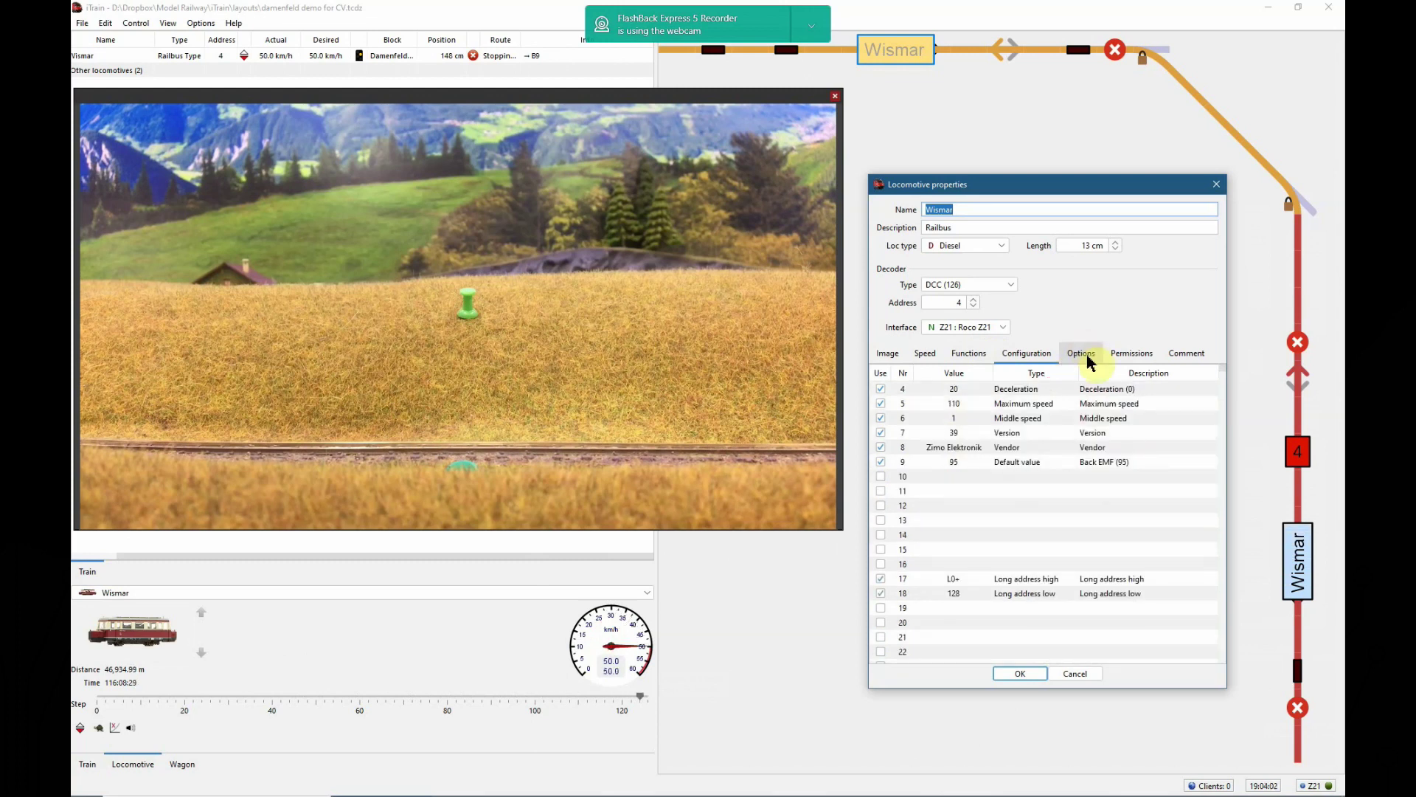
# Lower Wismar's backward reaction delay to 500 ms and apply the change
pyautogui.click(1084, 355)
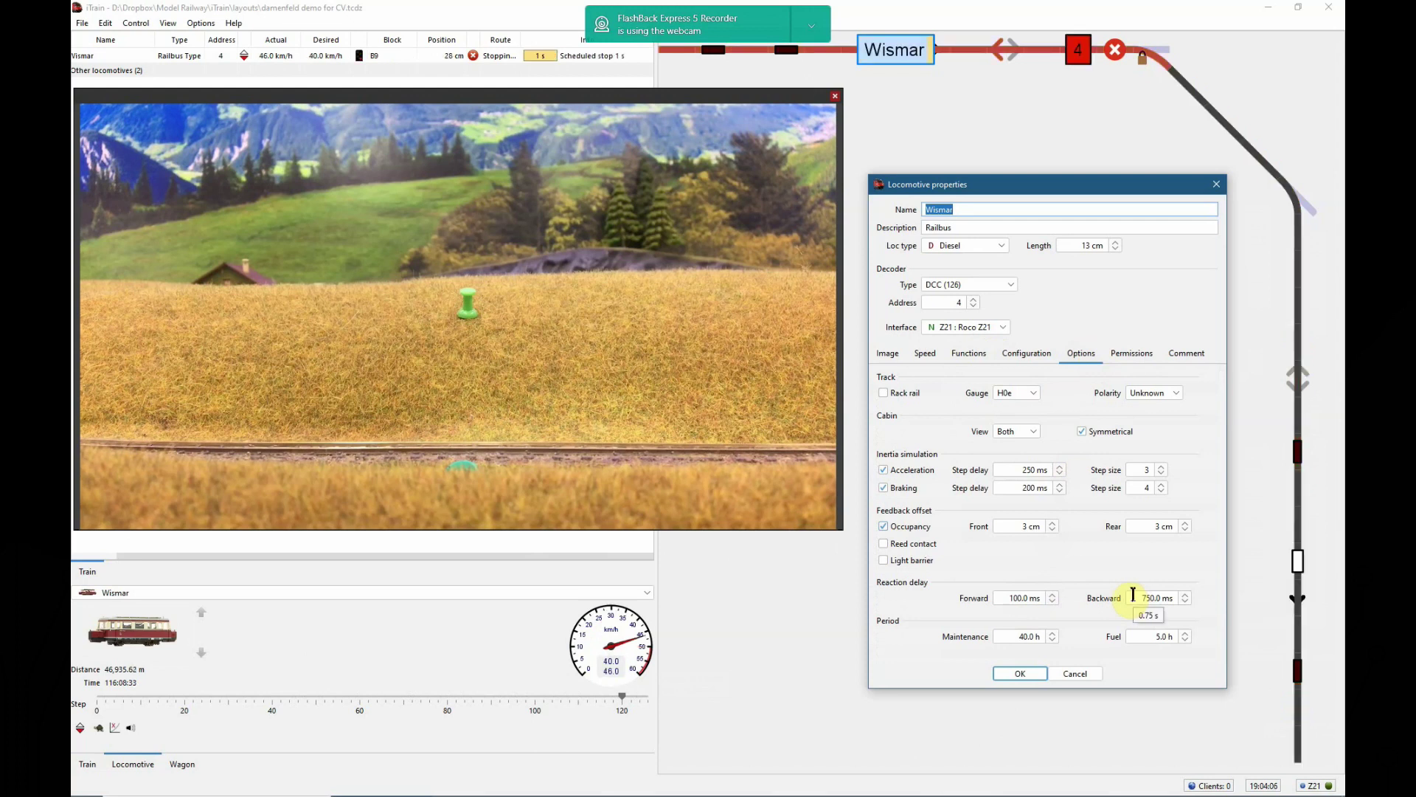
pyautogui.moveTo(1136, 598); pyautogui.dragTo(1171, 598)
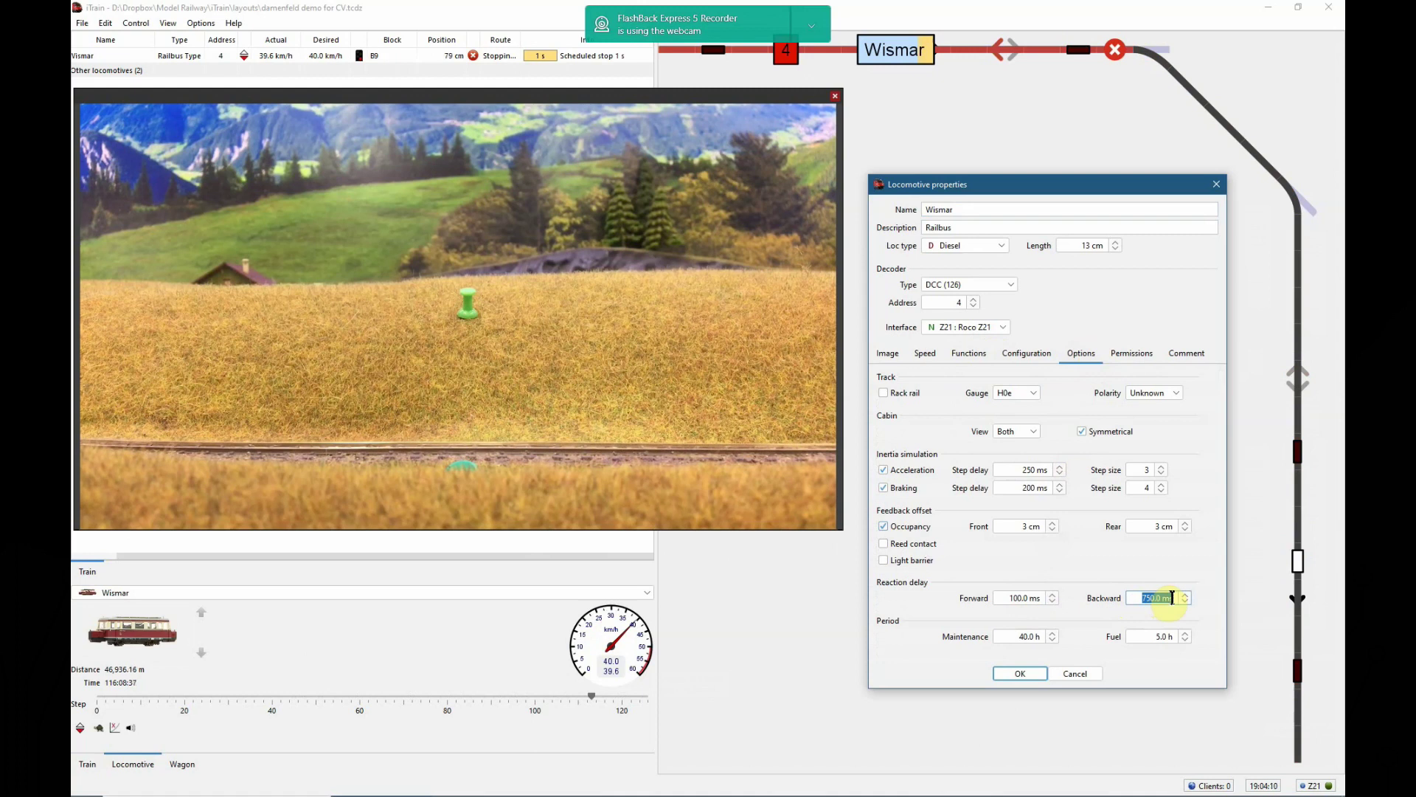
pyautogui.hotkey('ctrl', 'a')
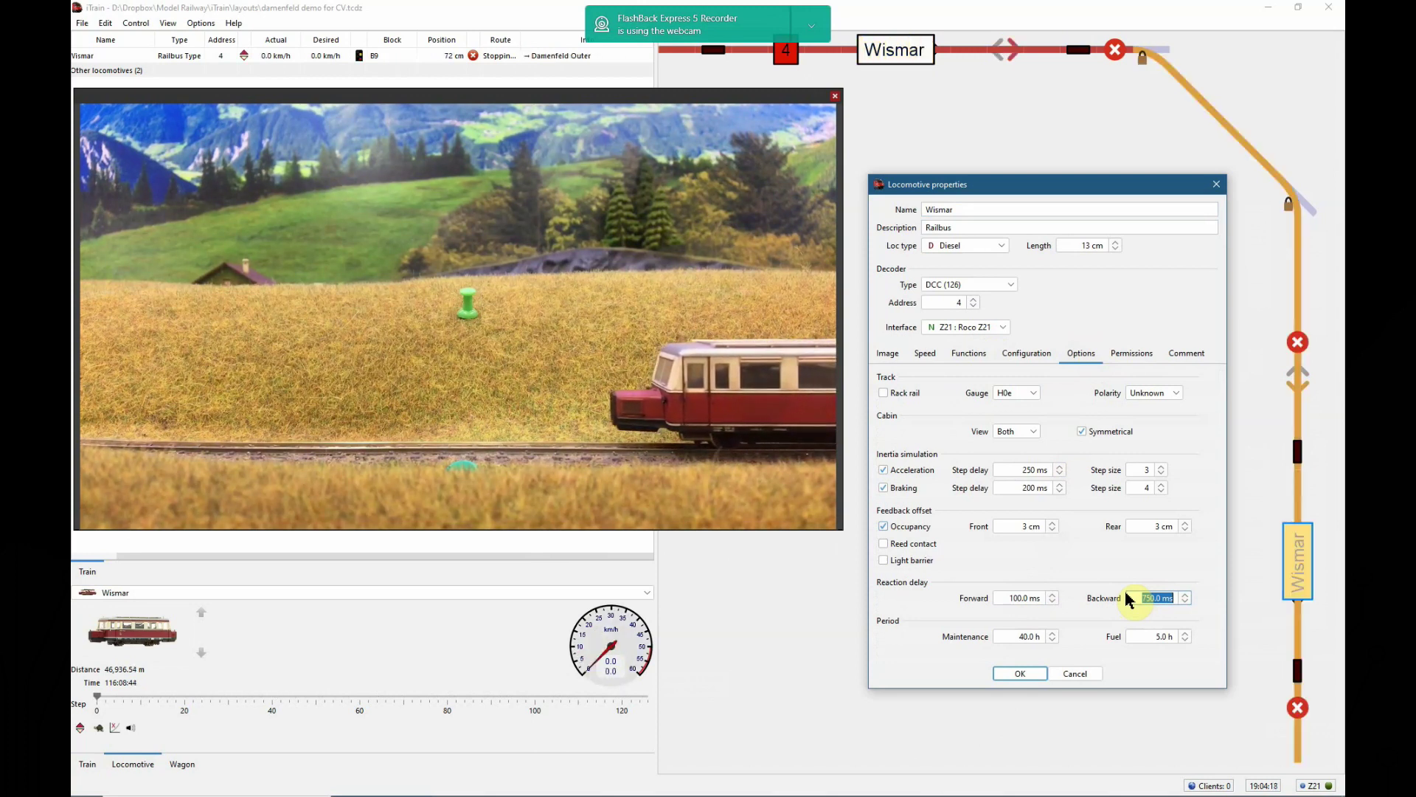
pyautogui.write('500')
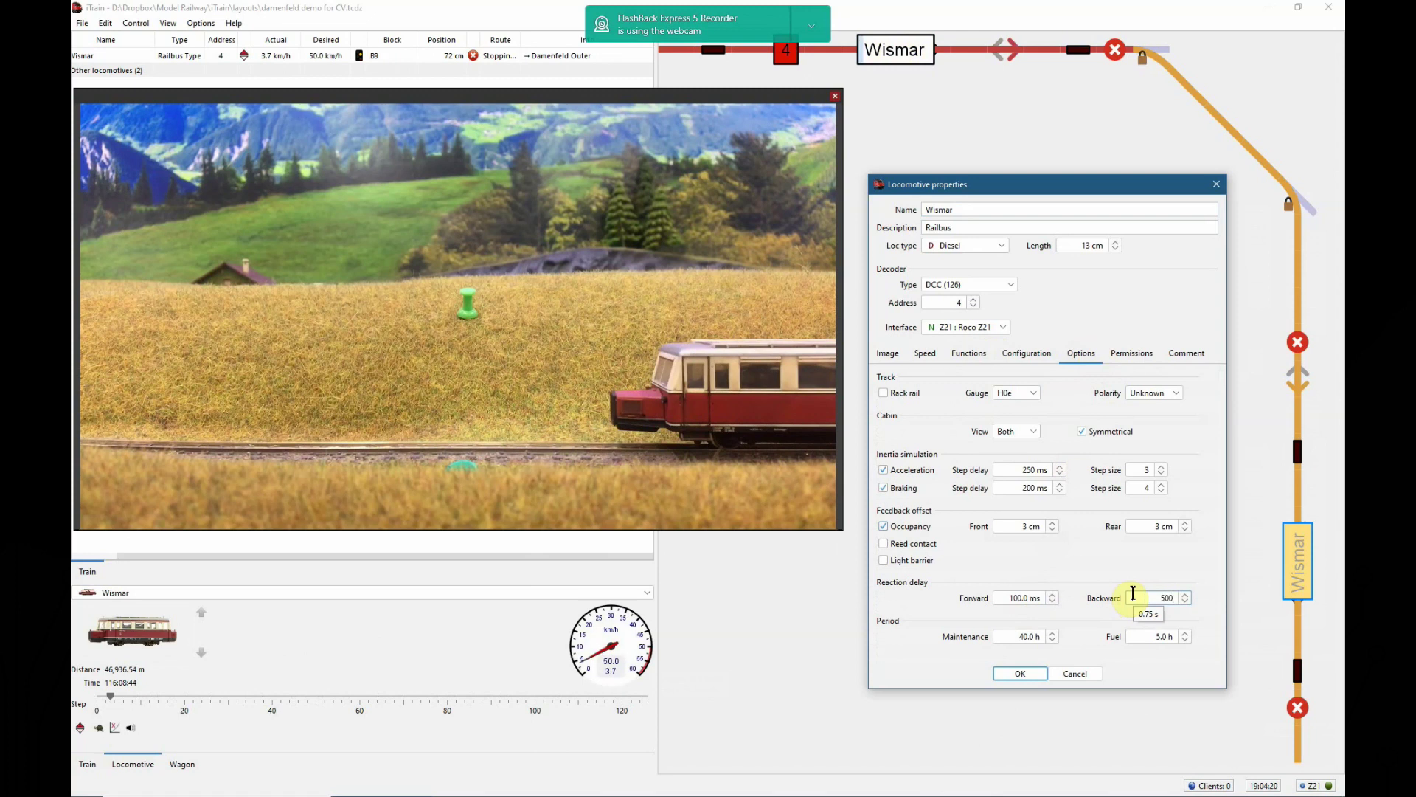
pyautogui.click(1038, 675)
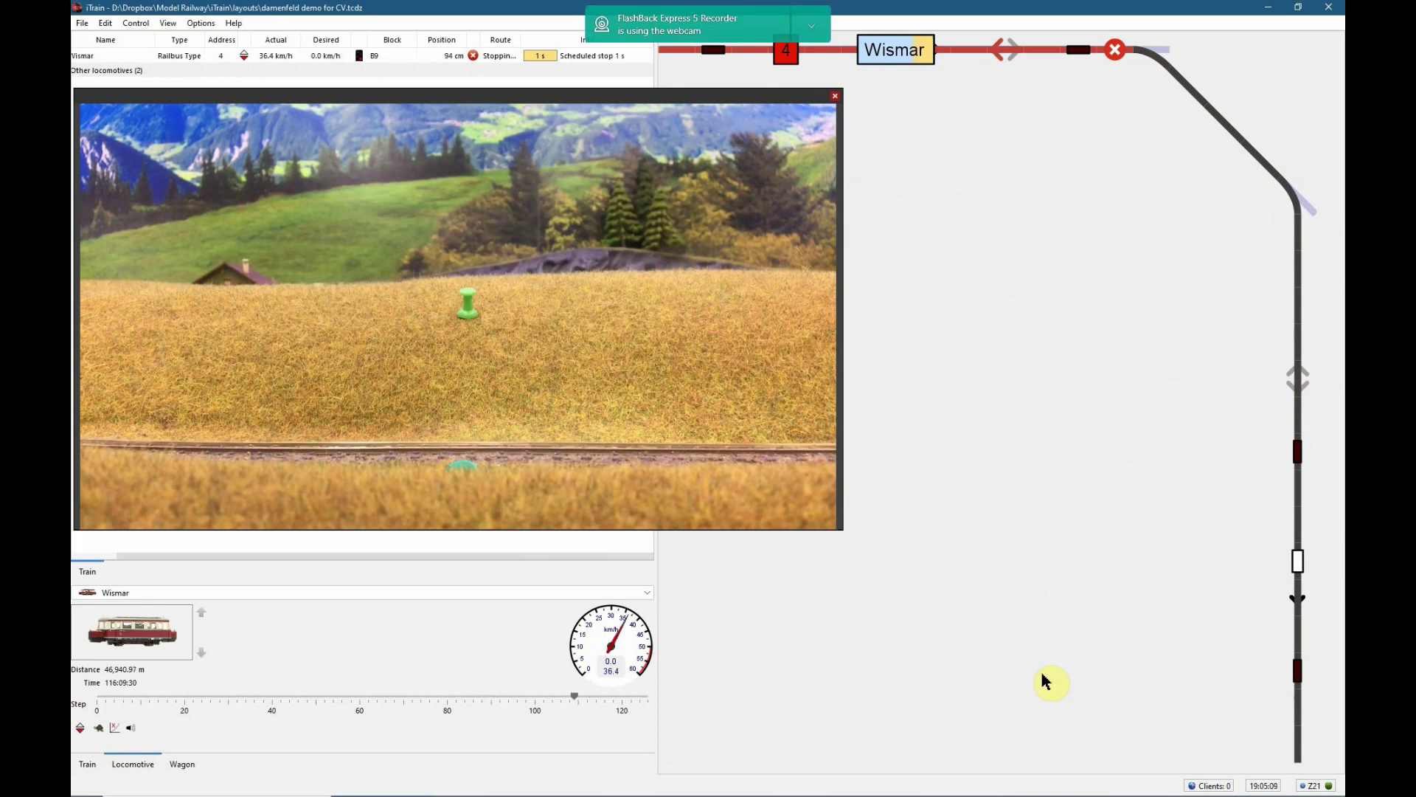
# Start the Wismar railbus at 50 km/h, then close its properties without changes
pyautogui.doubleClick(184, 634)
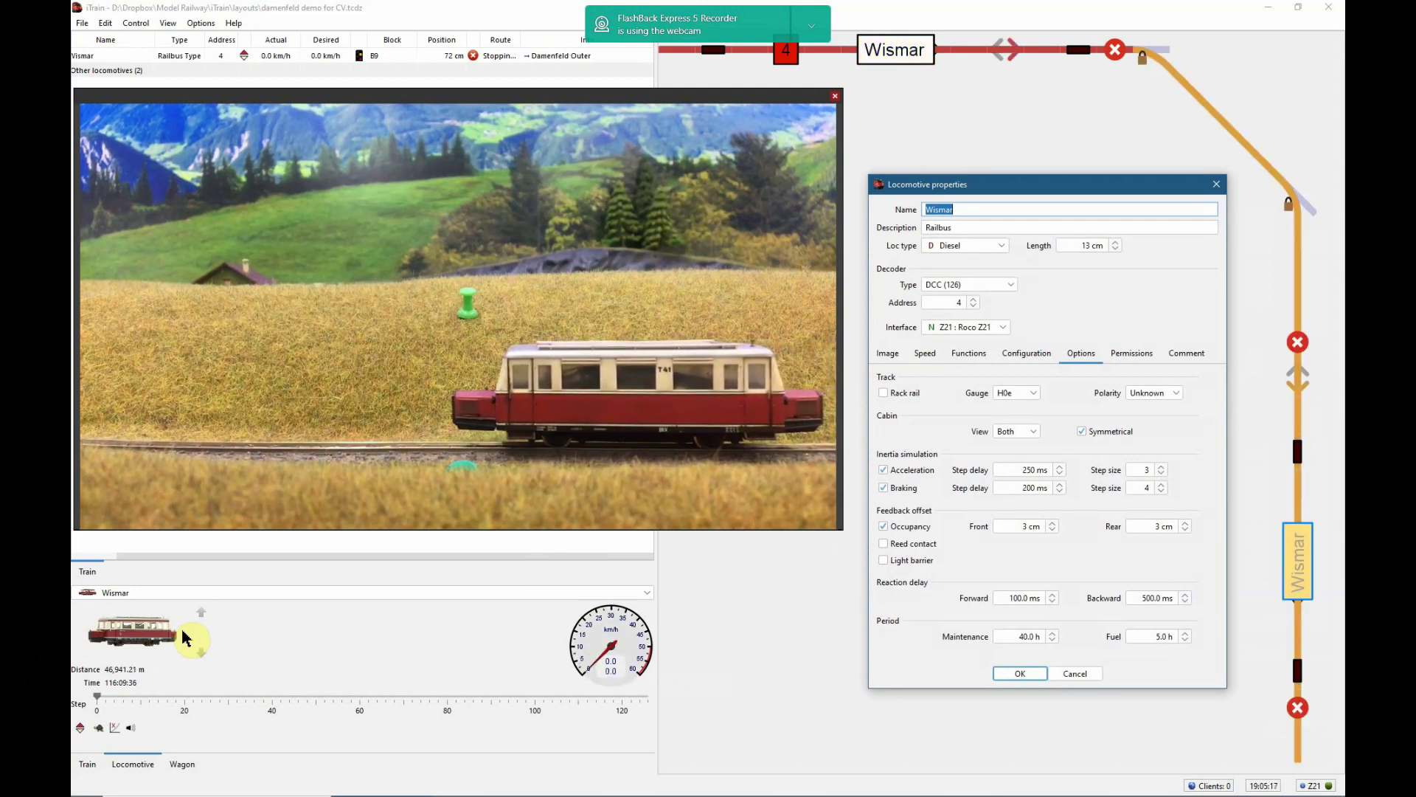
pyautogui.click(184, 636)
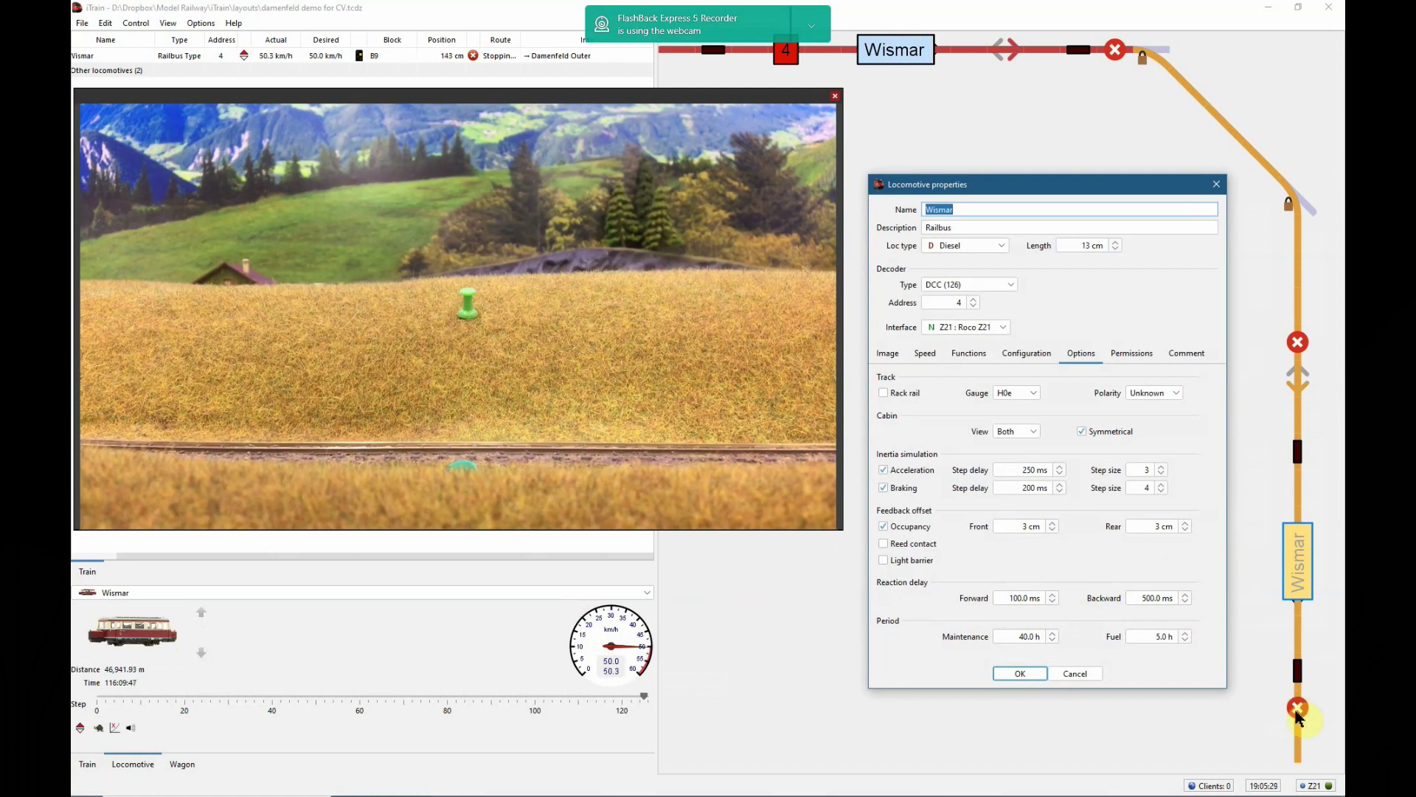
pyautogui.click(1095, 675)
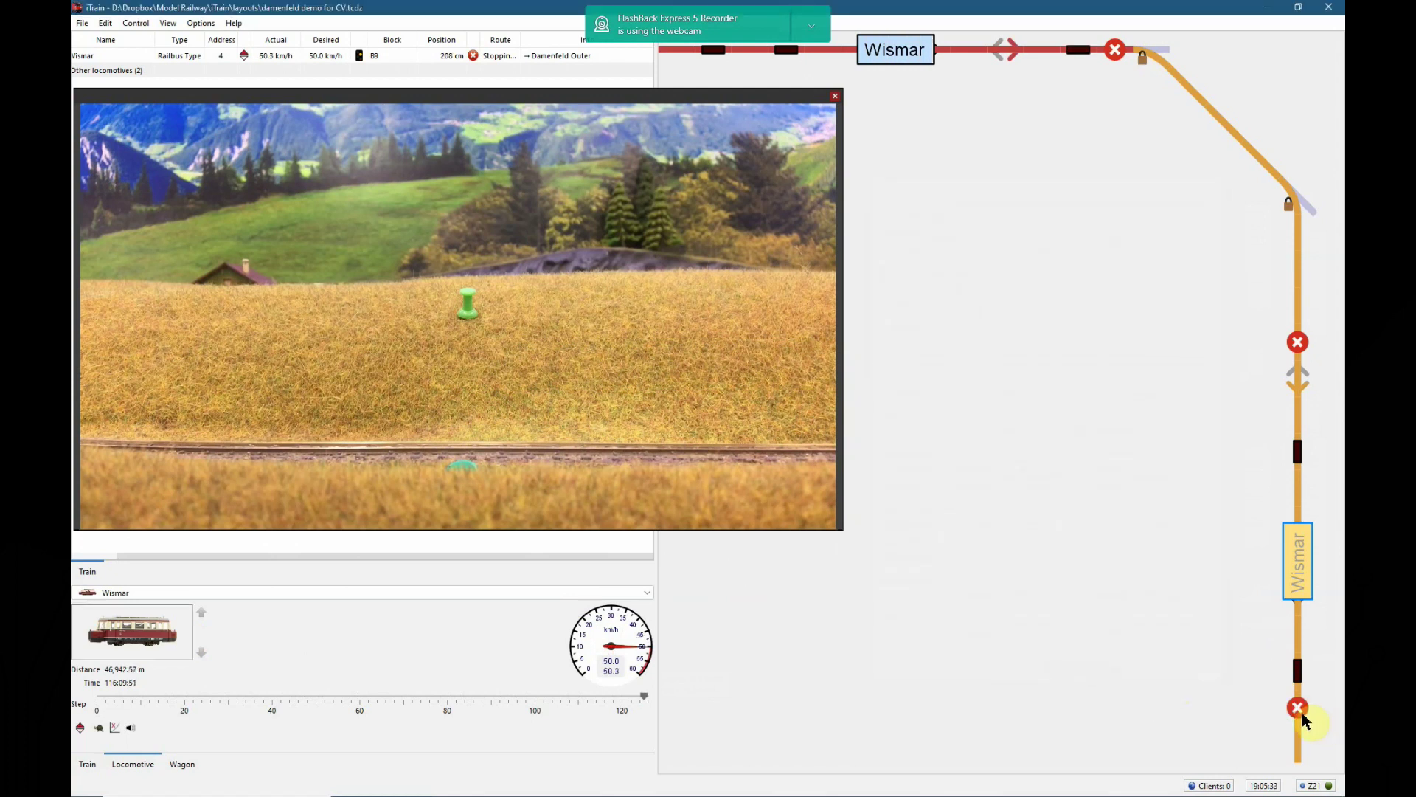
pyautogui.moveTo(1302, 720)
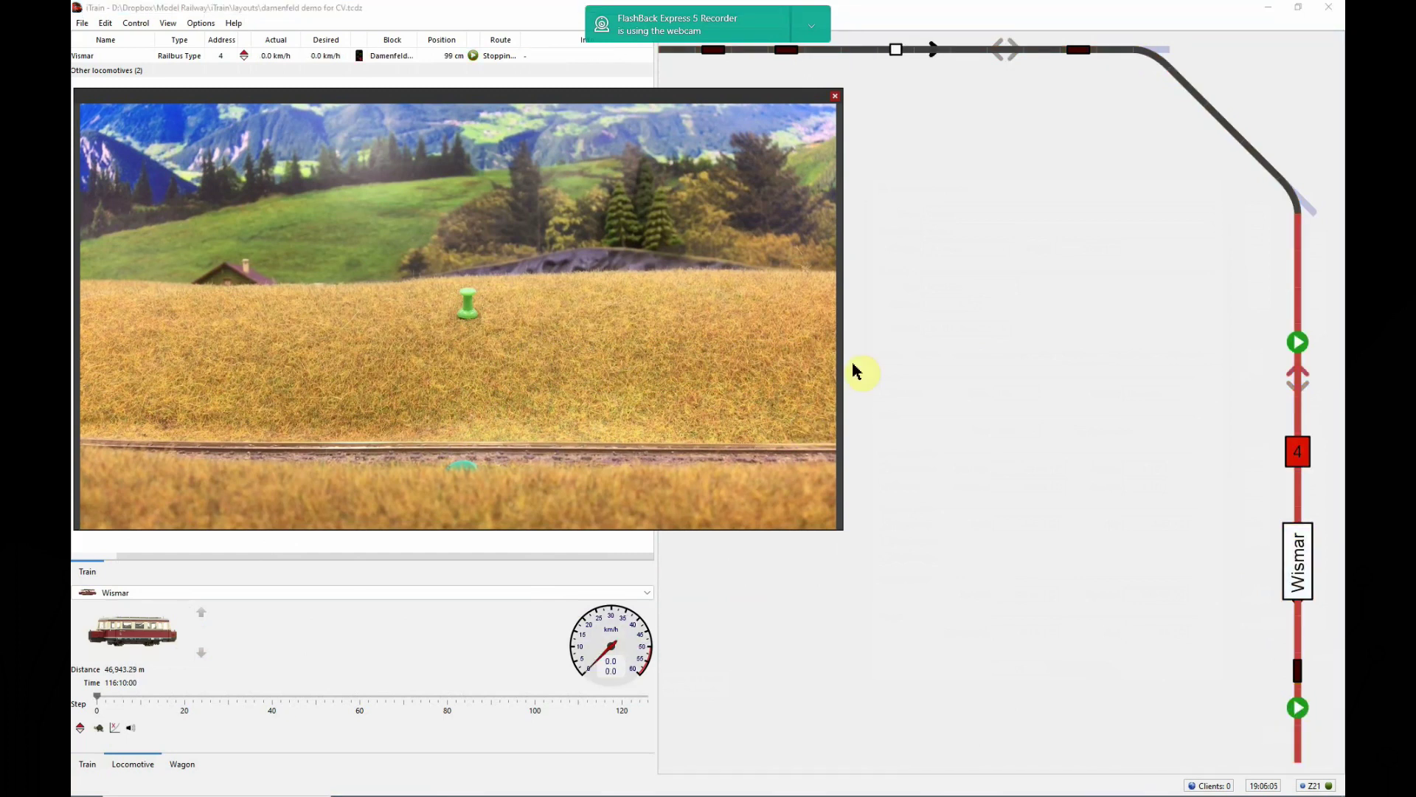
# Route Wismar back to B9, set its forward reaction delay to 500 ms, and review its CV table
pyautogui.click(1300, 356)
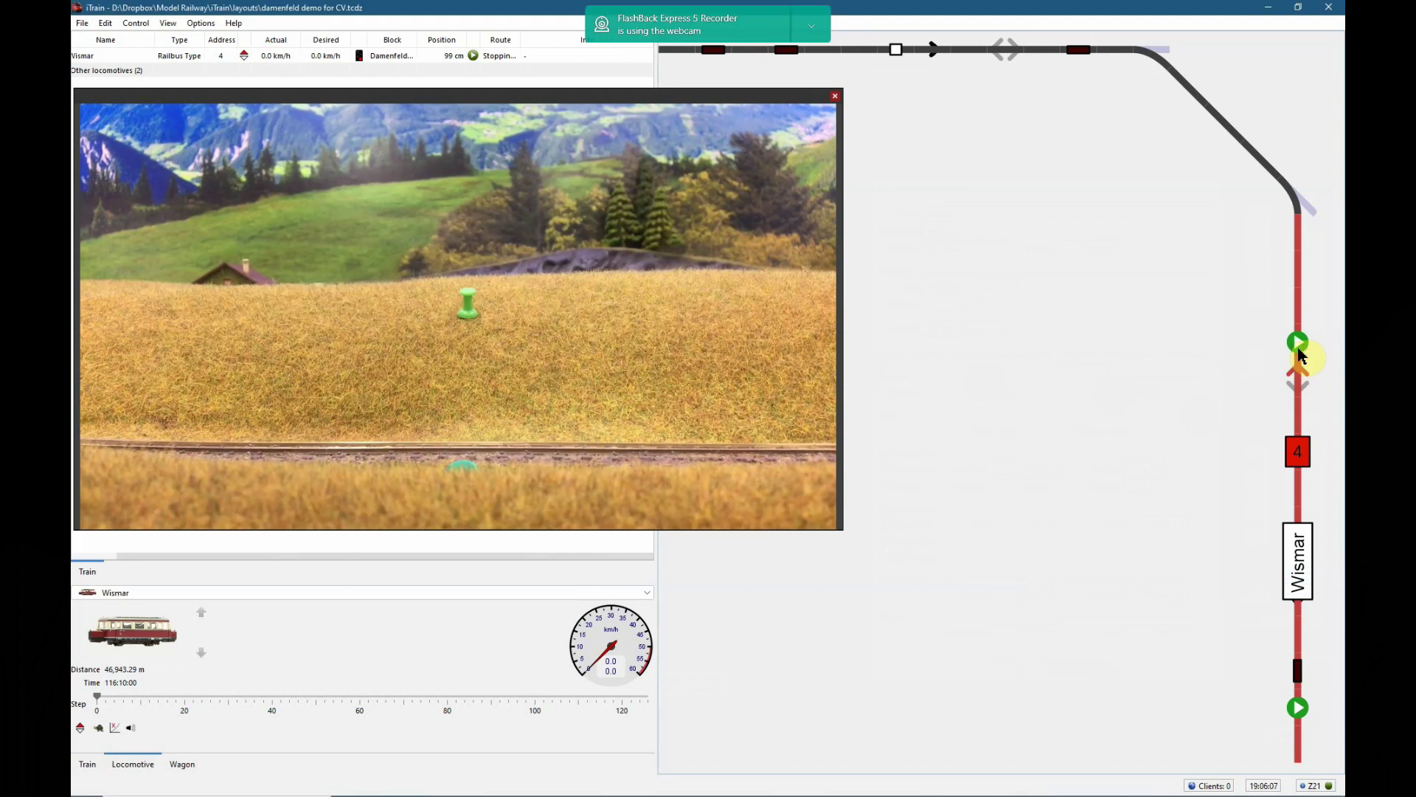
pyautogui.click(149, 653)
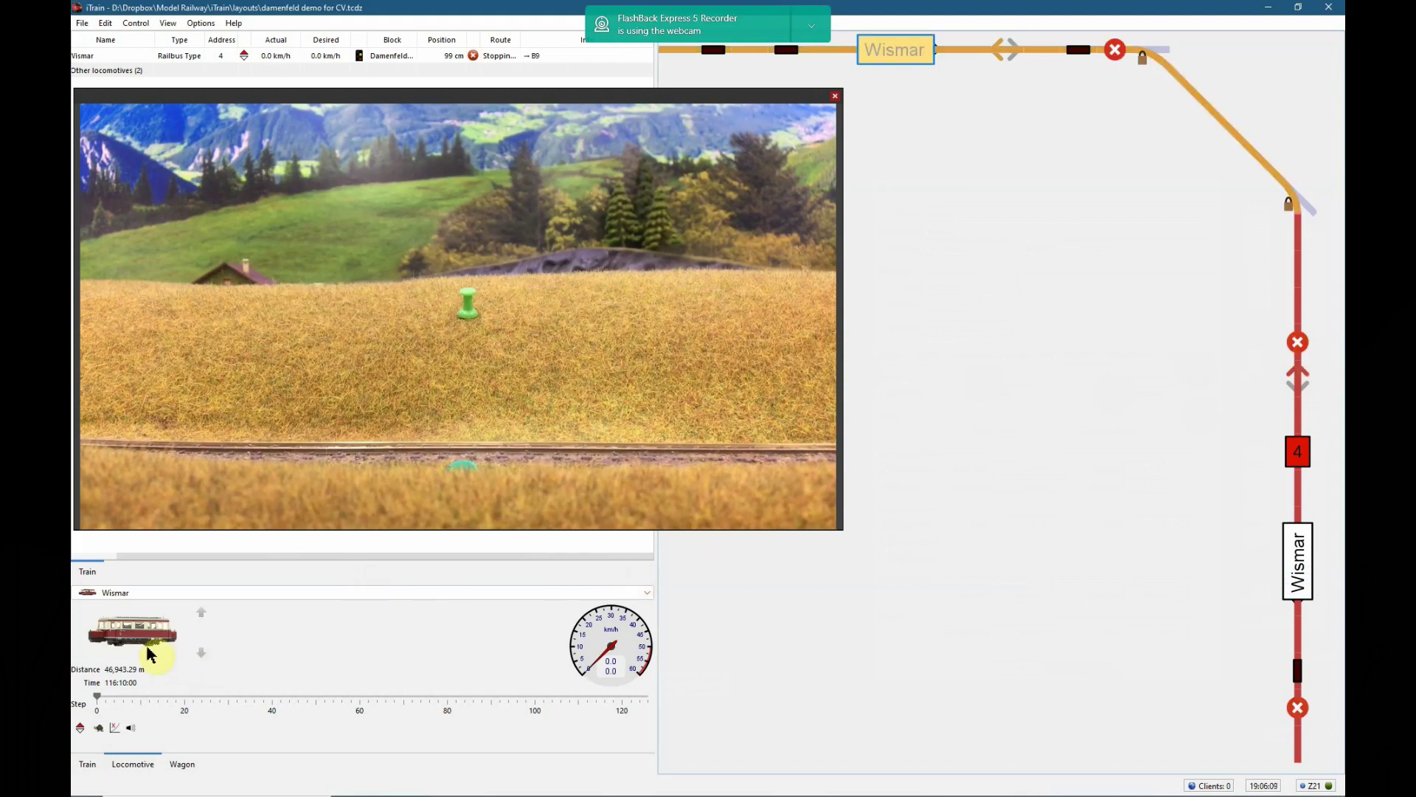
pyautogui.doubleClick(149, 653)
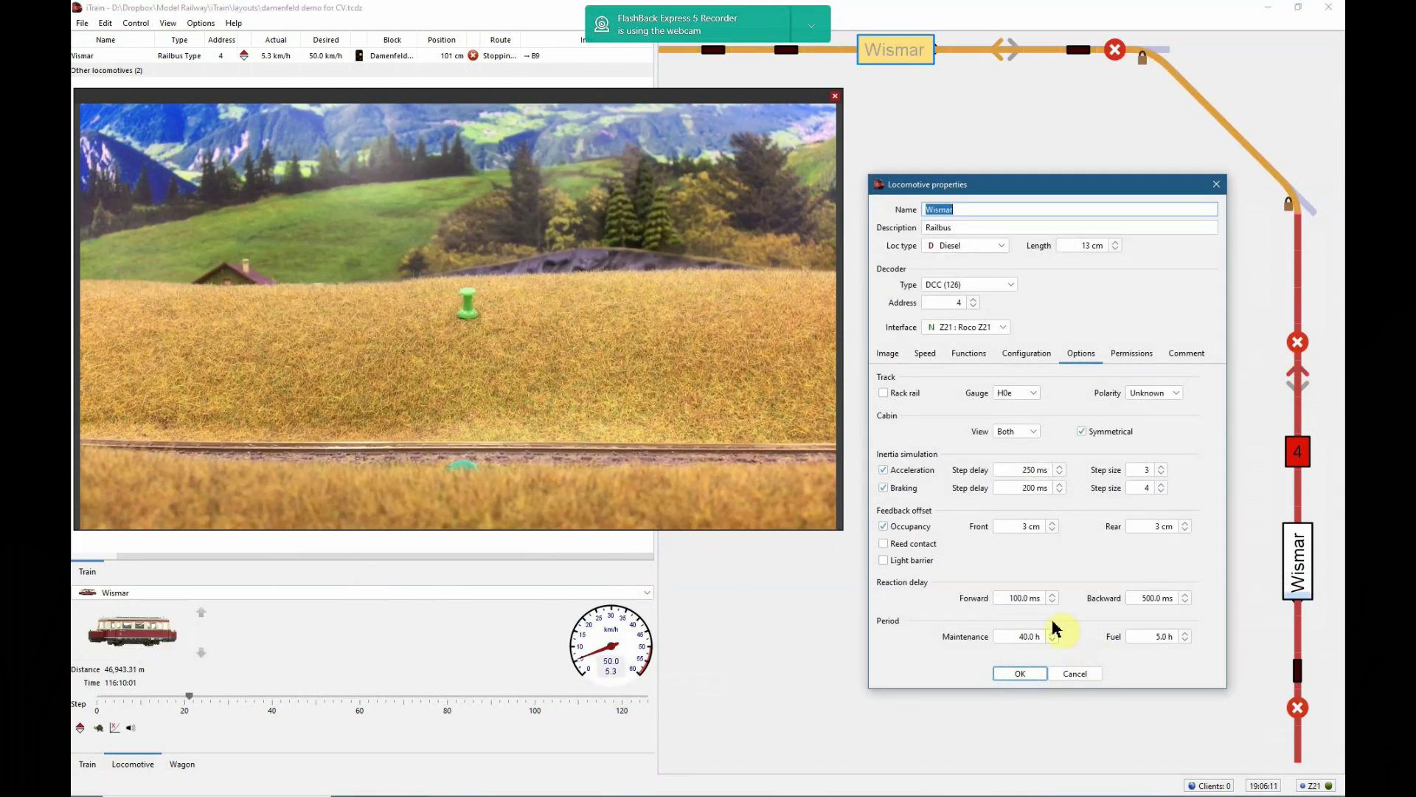
pyautogui.moveTo(998, 599); pyautogui.dragTo(1075, 621)
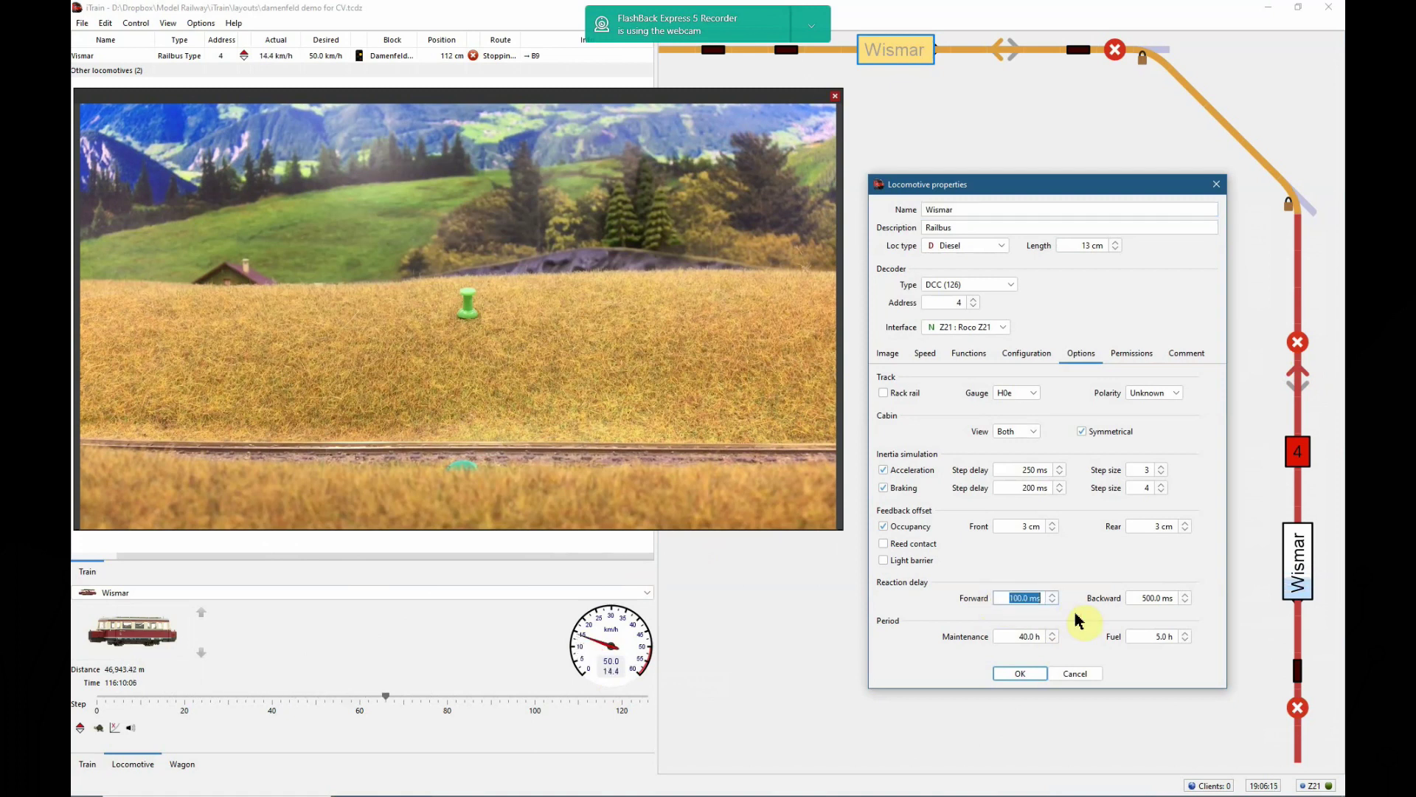
pyautogui.write('500')
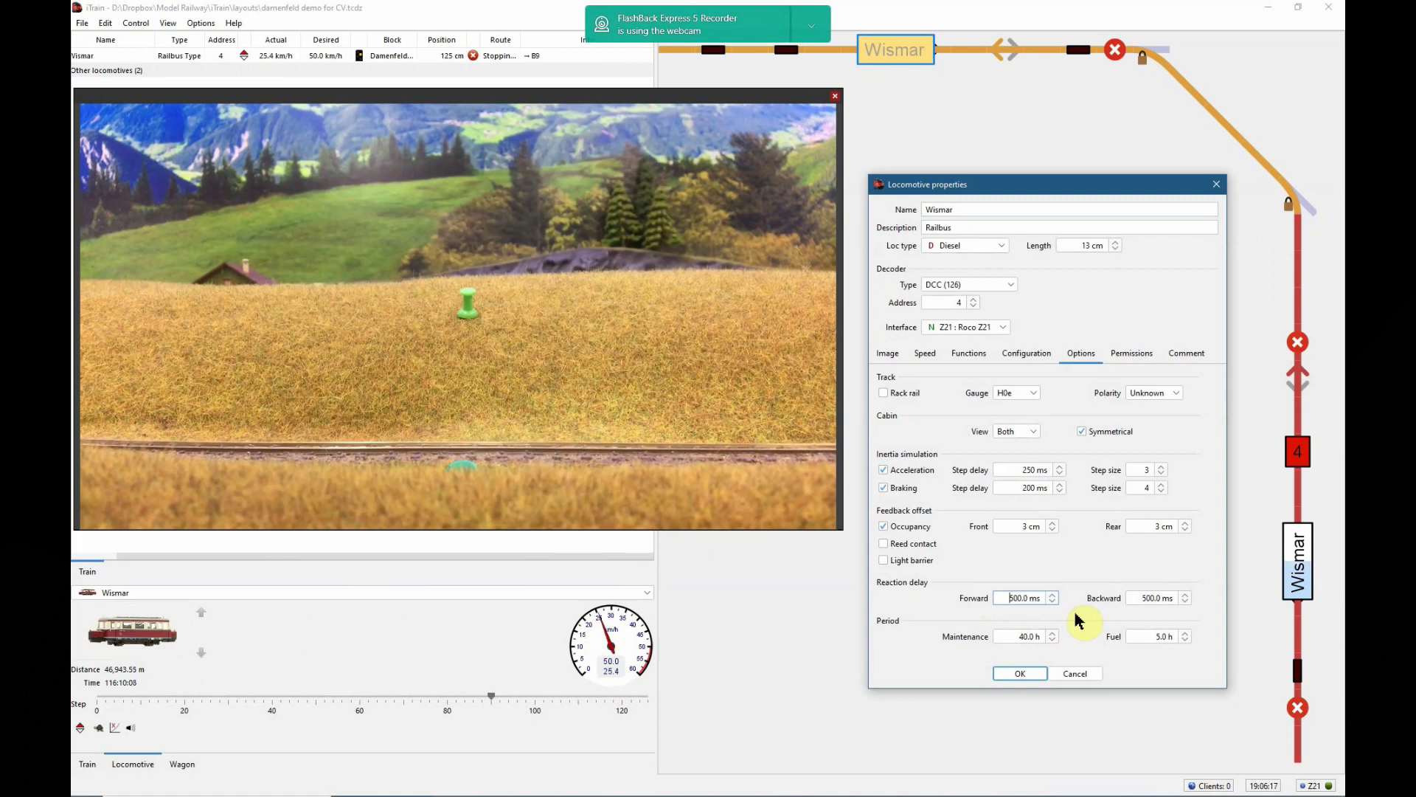
pyautogui.click(1025, 675)
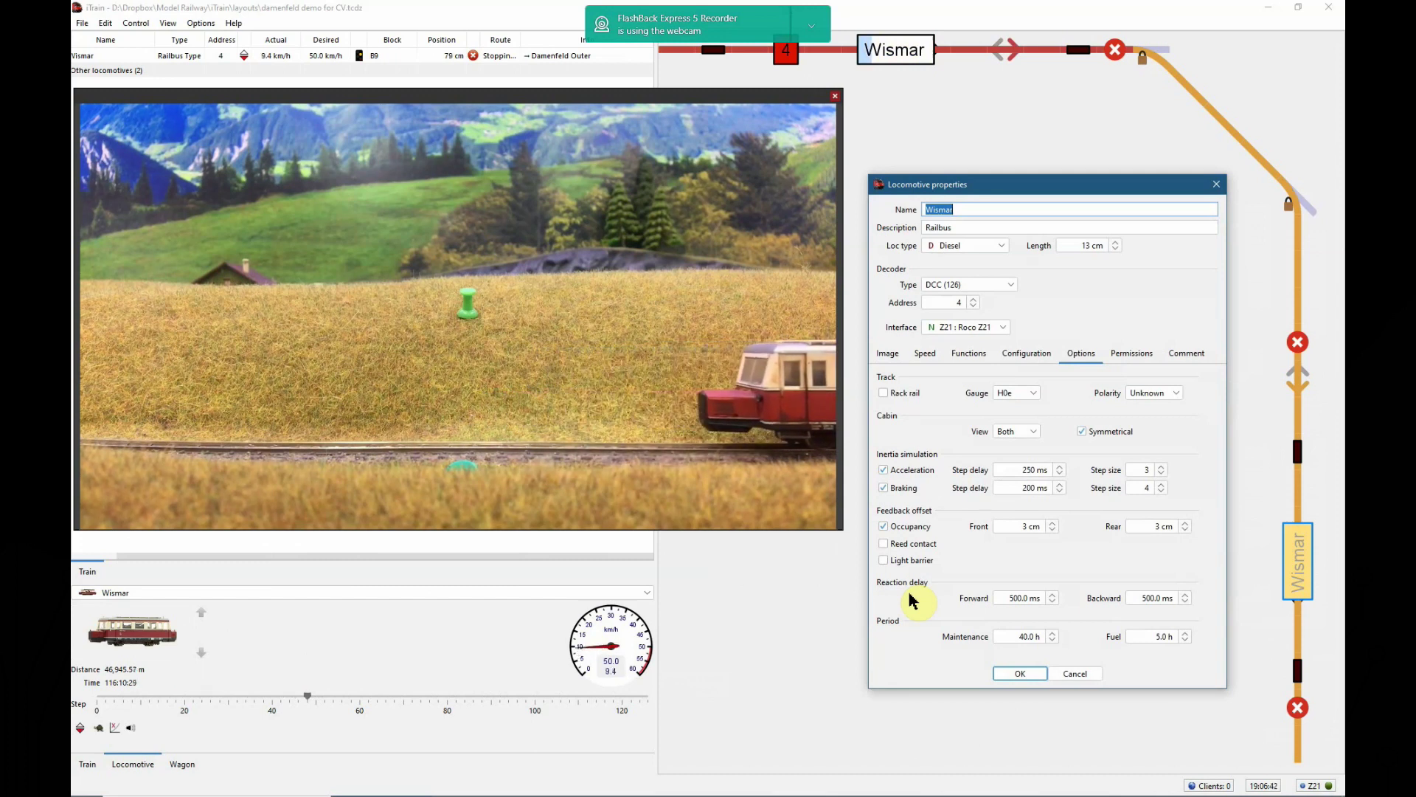
pyautogui.click(1016, 354)
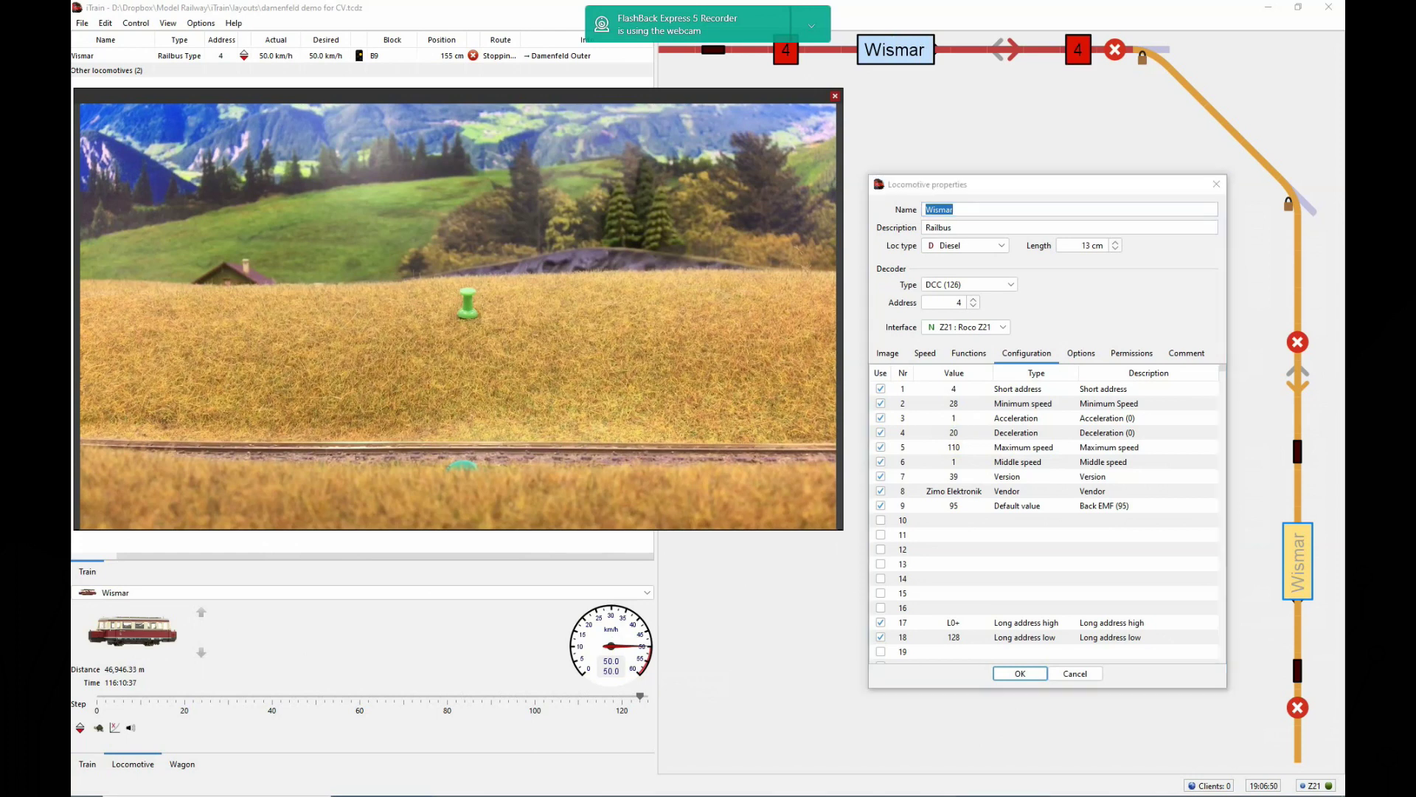
pyautogui.press('space')
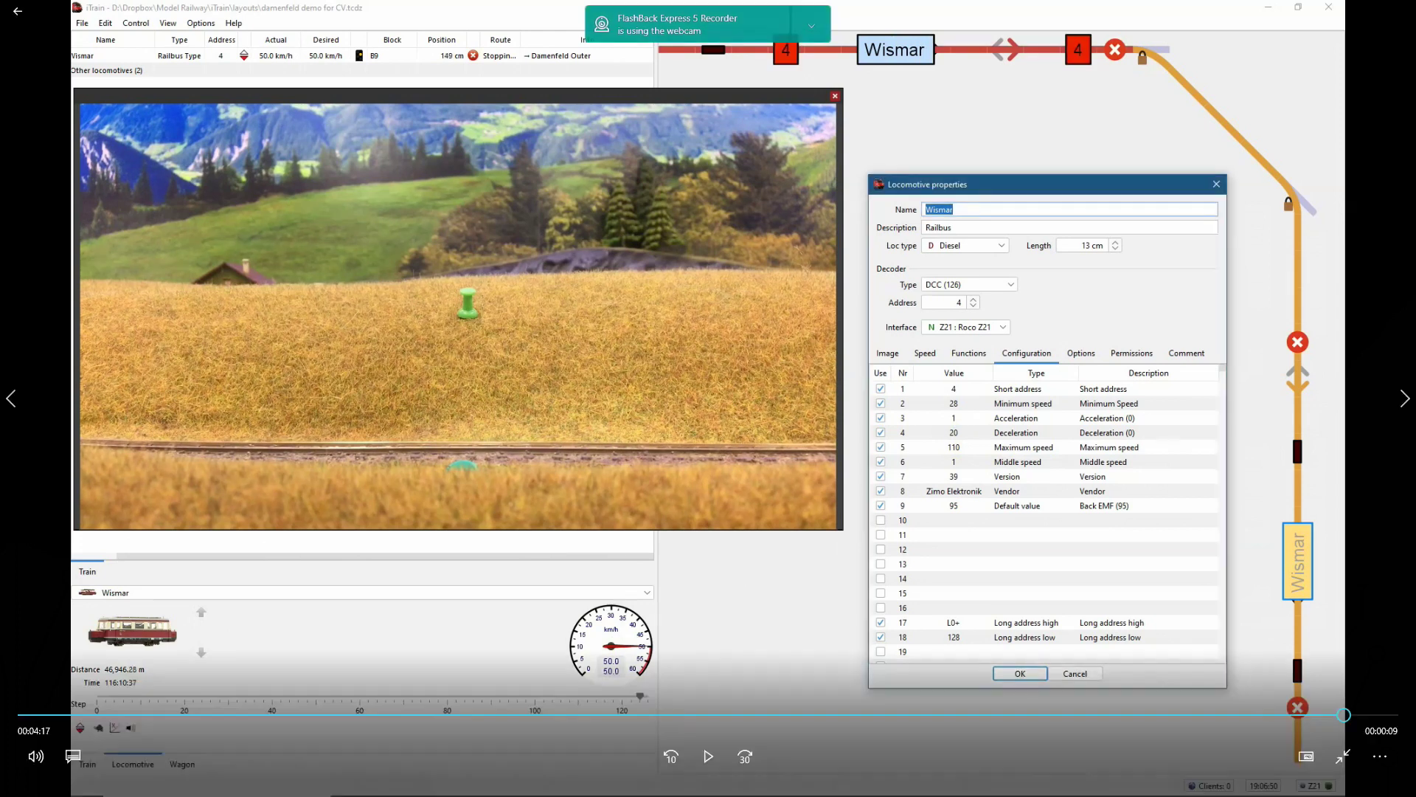